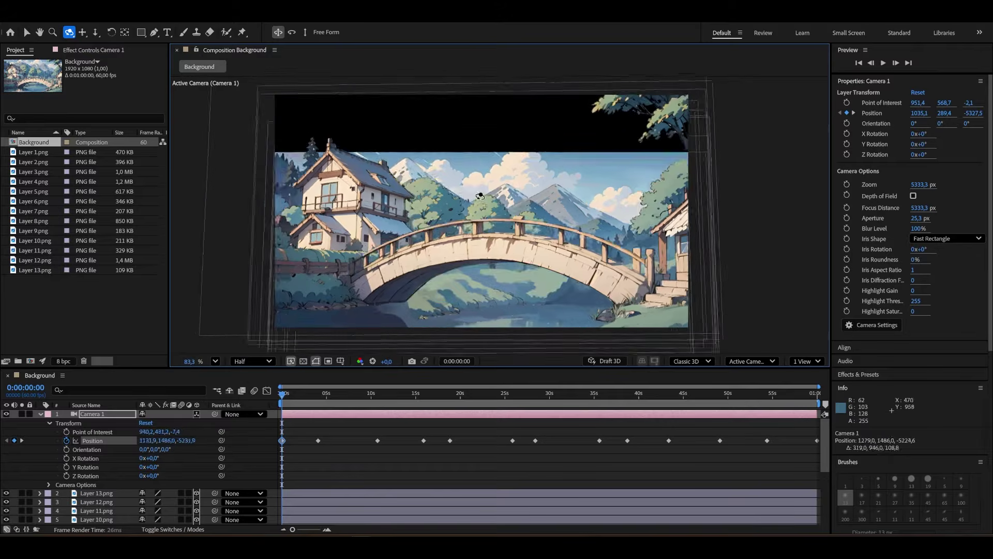
- Orbit the active camera around the layered bridge scene to examine its depth
left_click_drag(462, 202, 497, 208)
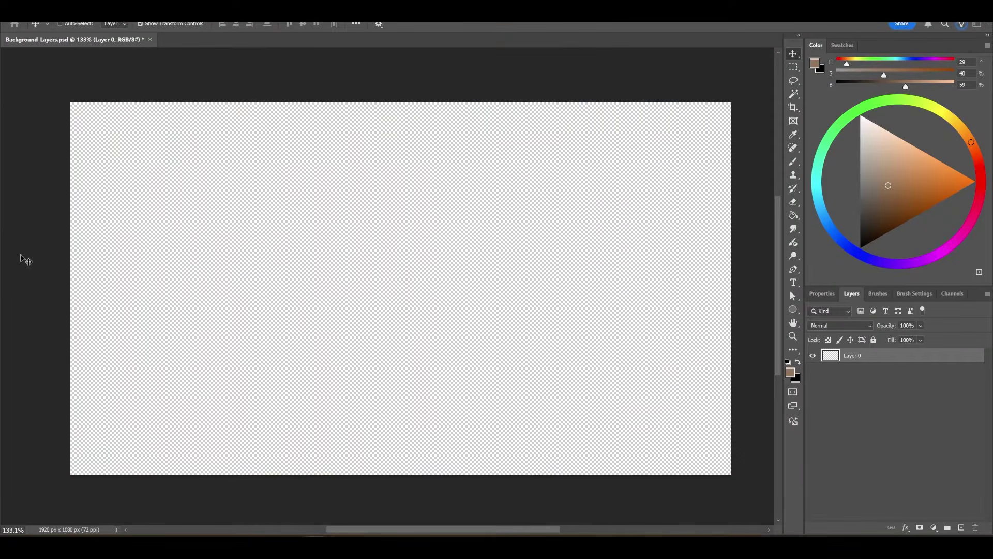
left_click_drag(21, 259, 678, 279)
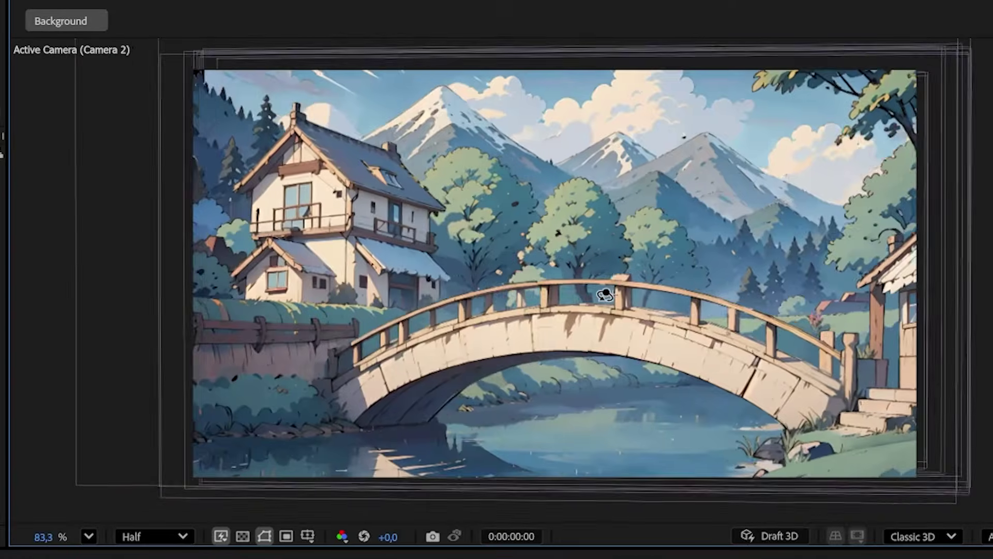
left_click_drag(599, 291, 552, 304)
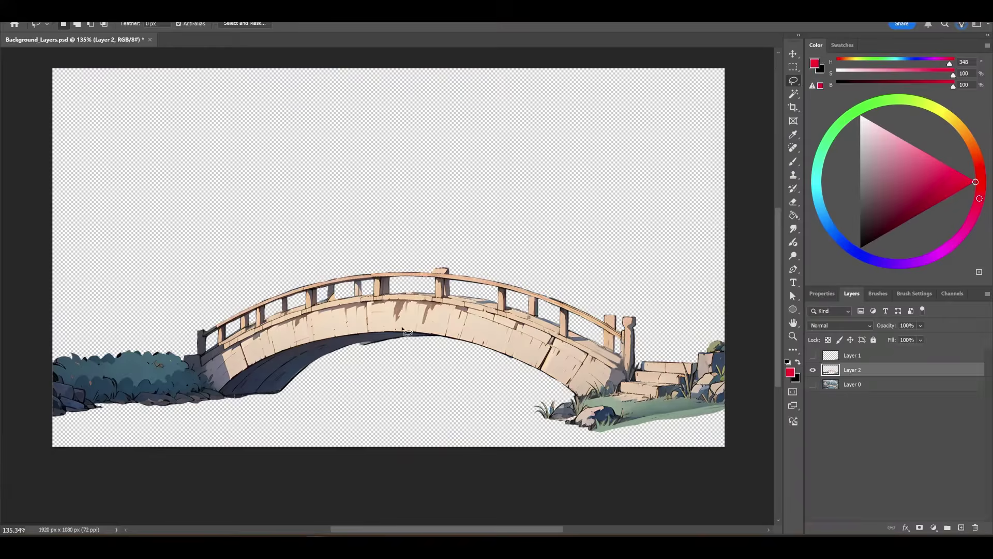
- Clean up the underside of the bridge's arch on Layer 2 with the Eraser
key("e")
scroll(406, 331, "up", 5)
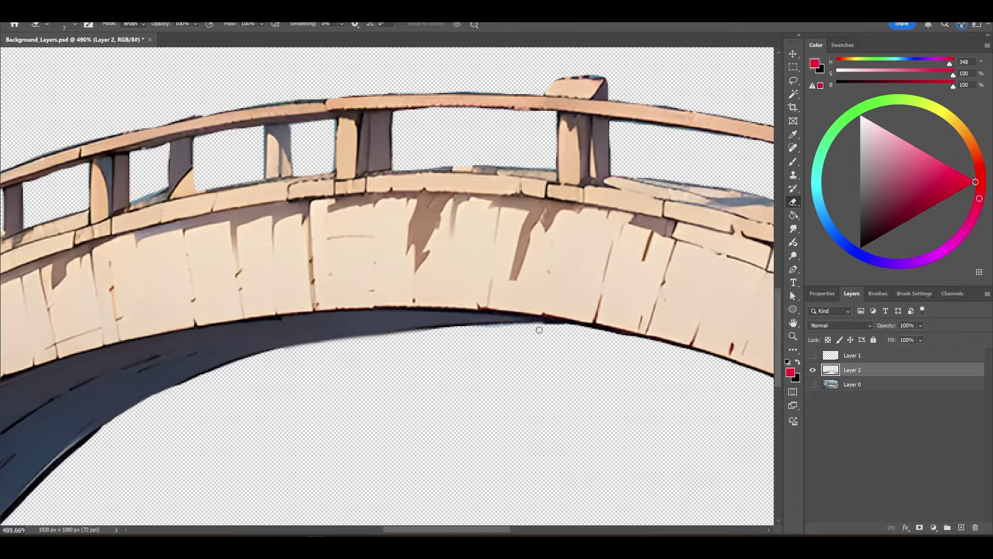
scroll(539, 329, "down", 2)
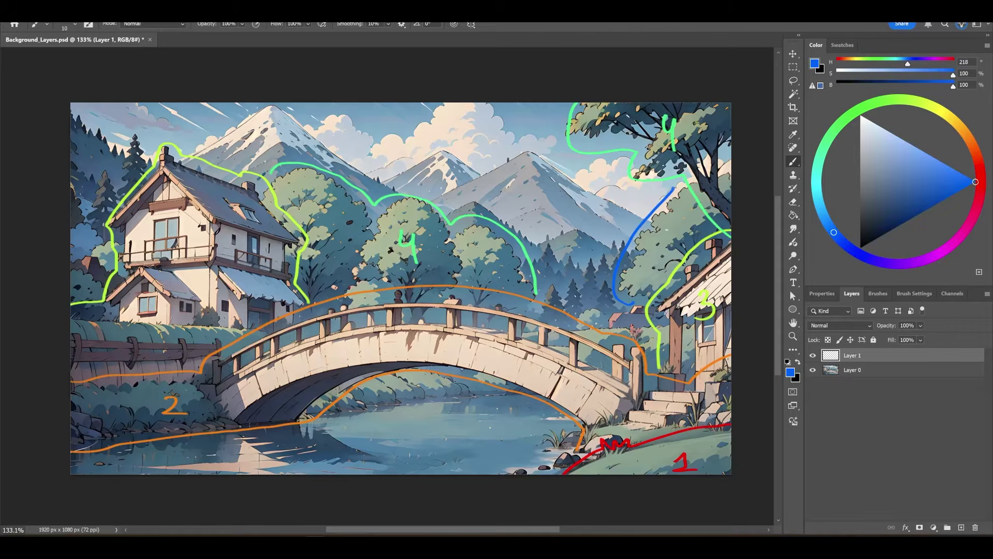
- Outline the mountain slopes in blue on the markup layer and delete that layer
left_click_drag(478, 104, 432, 144)
left_click_drag(564, 107, 527, 140)
key("Delete")
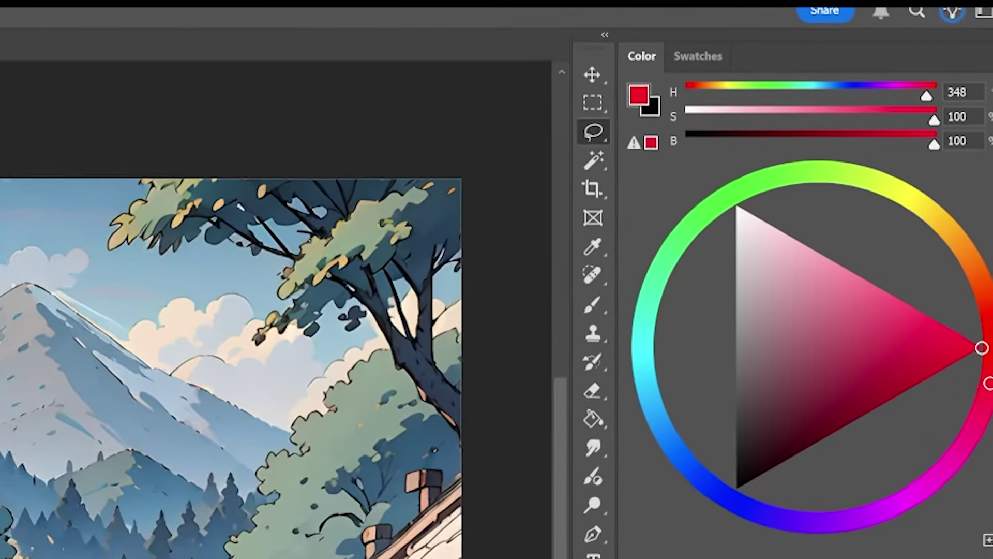
- Lasso the foreground grass slope with its blades and separate it onto its own layer, checking it without the original painting
left_click_drag(287, 432, 323, 428)
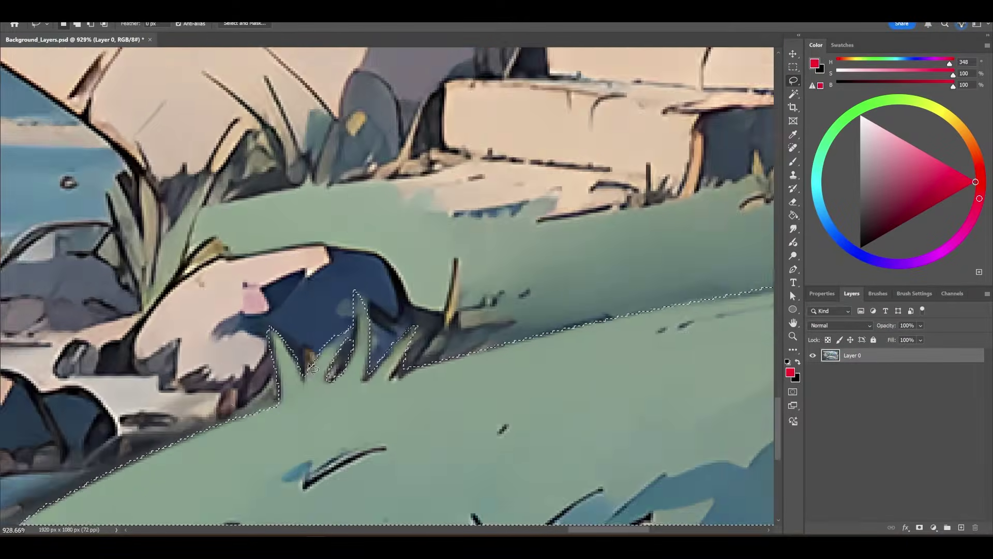
left_click_drag(546, 282, 442, 292)
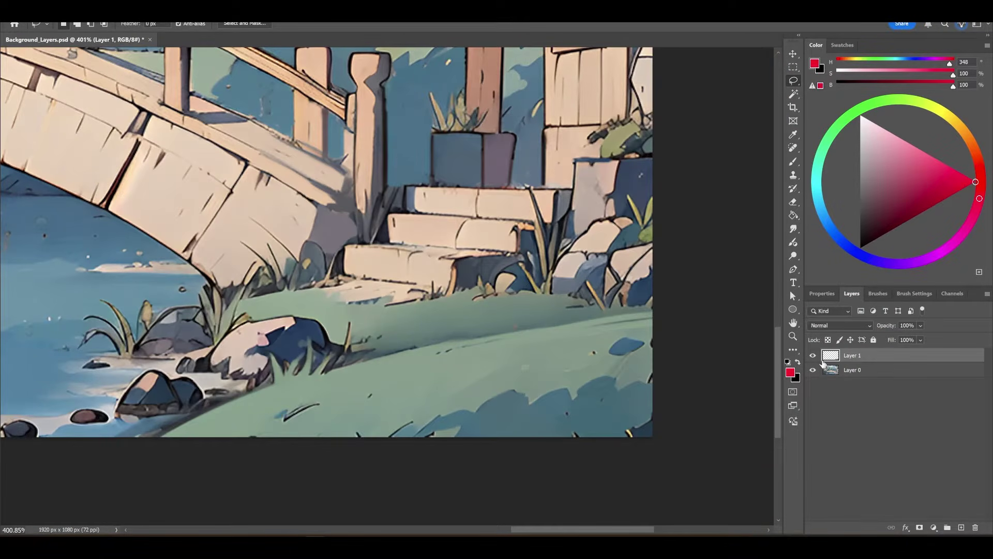
left_click(812, 371)
scroll(503, 308, "down", 4)
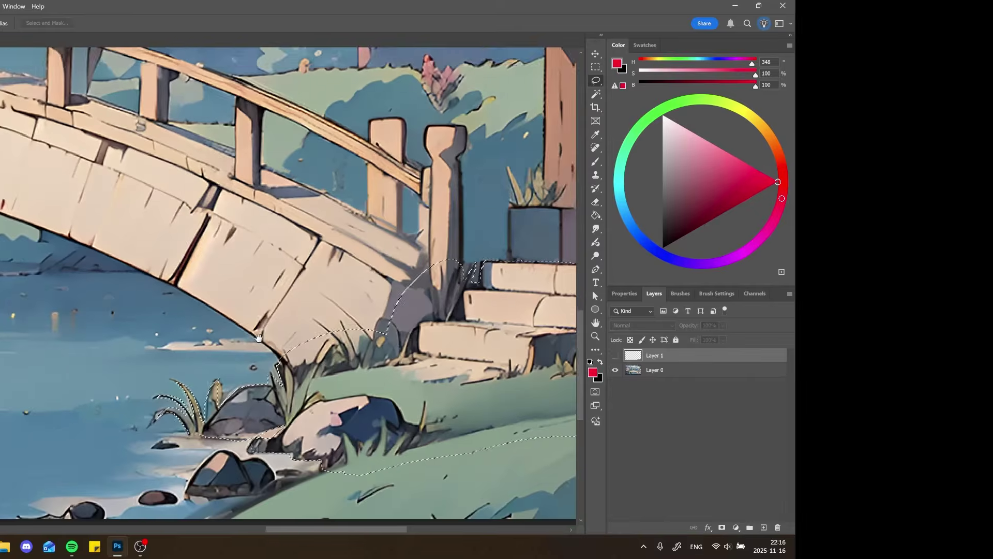
- Switch to the Magnetic Lasso and extend the selection from the bridge's right foot along the underside of the arch
scroll(306, 323, "up", 2)
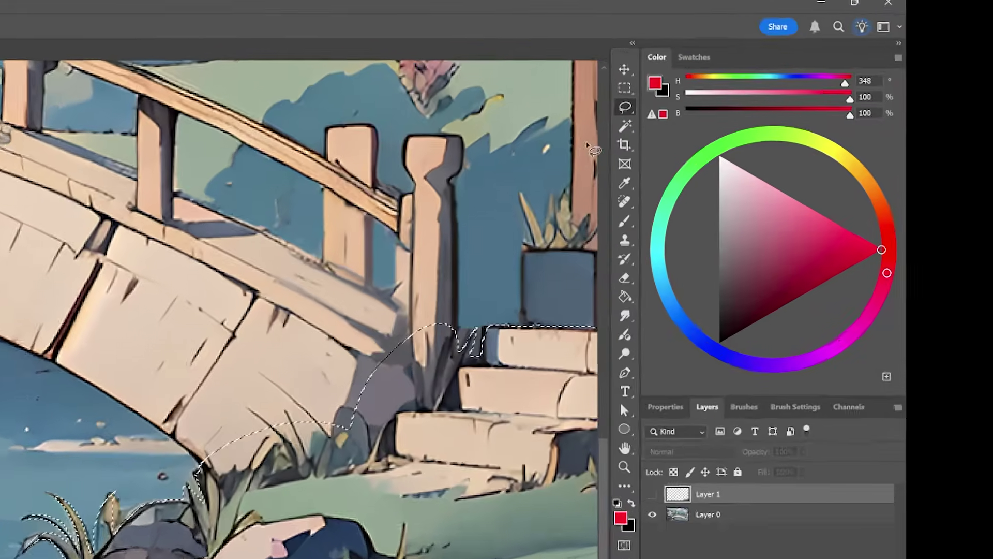
right_click(596, 80)
left_click(745, 204)
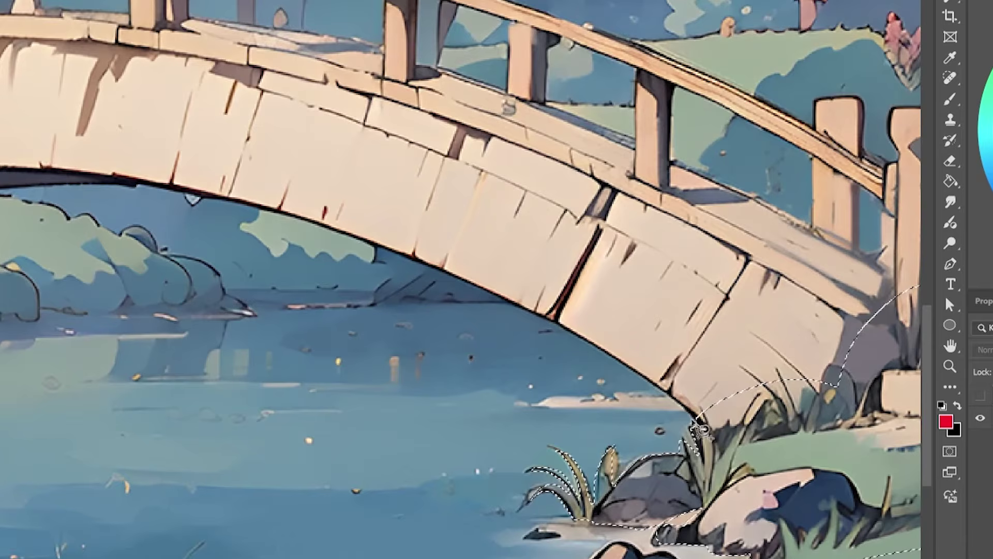
left_click(699, 422)
left_click_drag(451, 277, 721, 327)
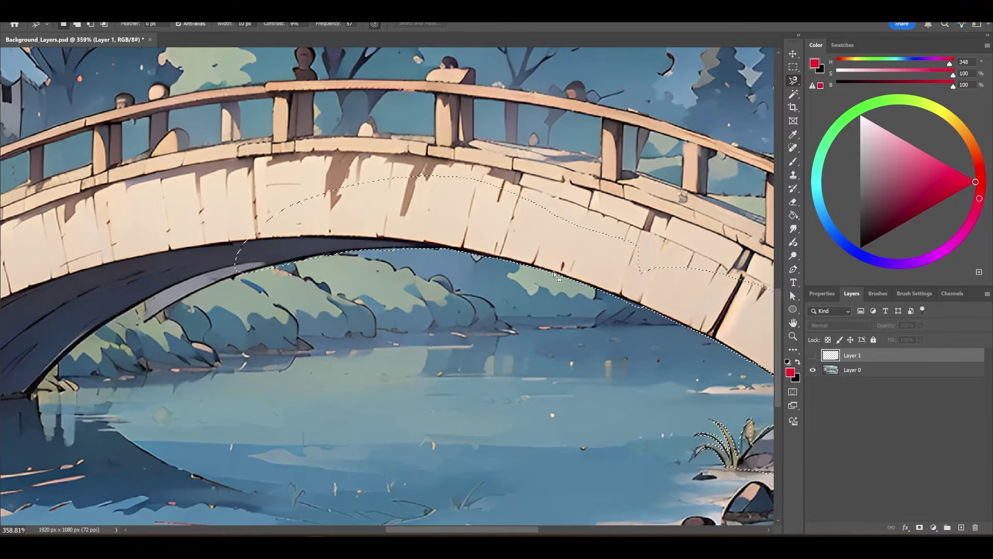
- Extend the selection along the rest of the arch's underside and the rocky left shoreline to the canvas edge
left_click_drag(624, 256, 235, 269)
scroll(466, 269, "down", 2)
scroll(310, 310, "up", 2)
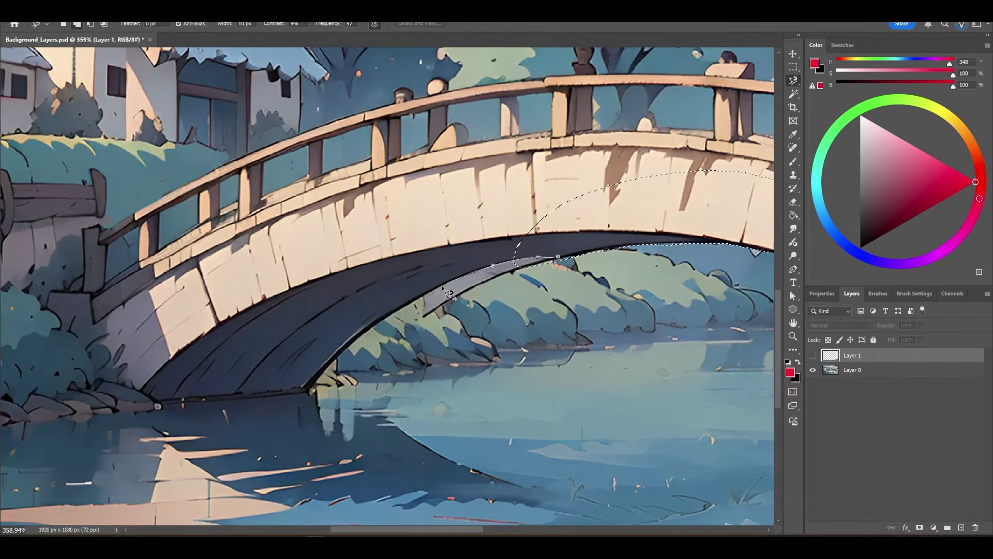
left_click(583, 201)
mouse_move(246, 368)
left_mouse_down()
mouse_move(508, 279)
mouse_move(606, 318)
left_mouse_up()
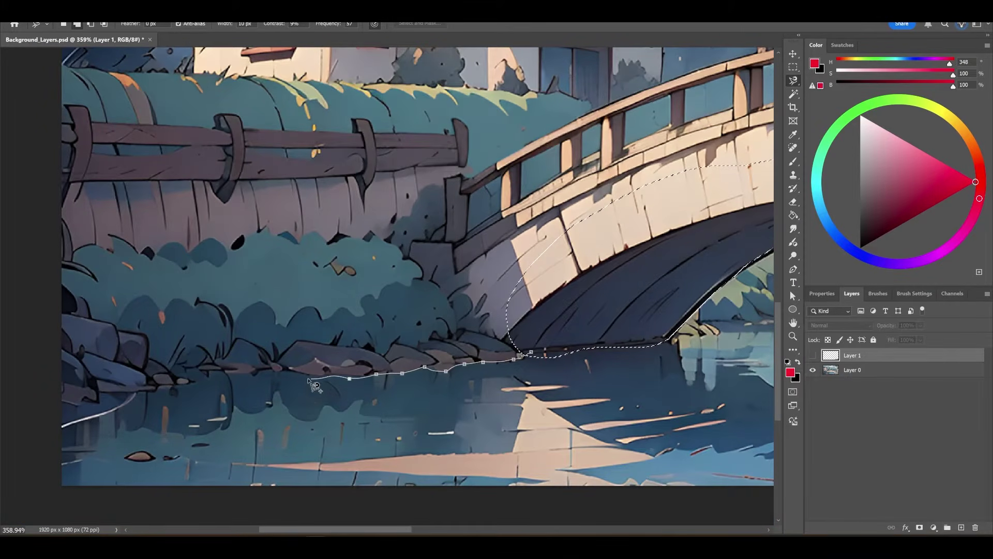
double_click(235, 373)
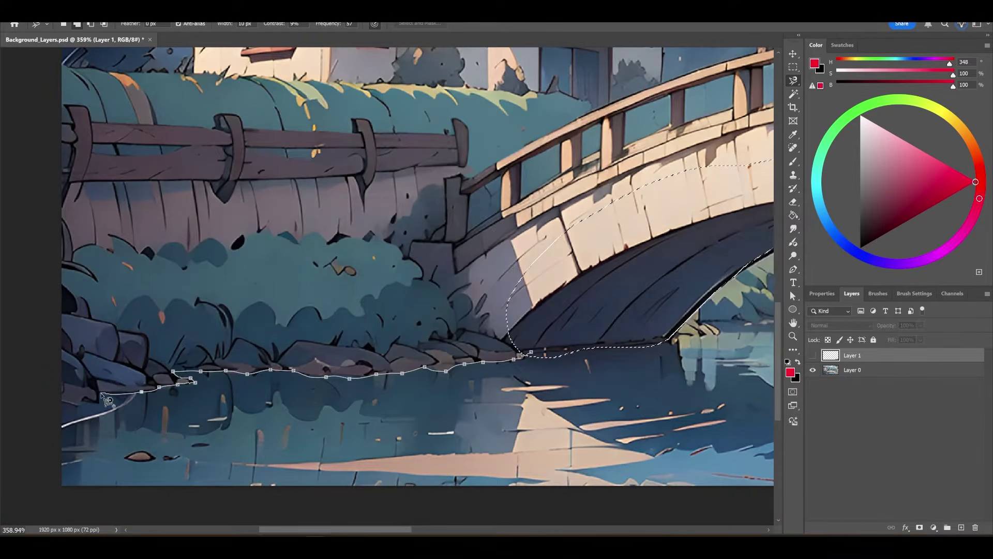
- Copy the selected bridge and banks from Layer 0 to a new layer and hide Layer 0, readying the Eraser for cleanup
key("ctrl+0")
left_click(839, 376)
key("ctrl+j")
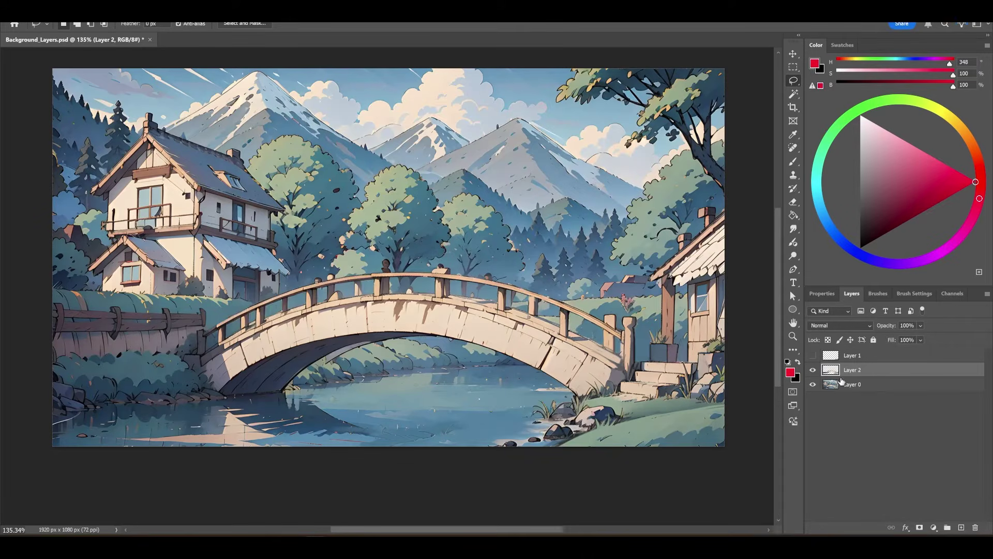
left_click(812, 385)
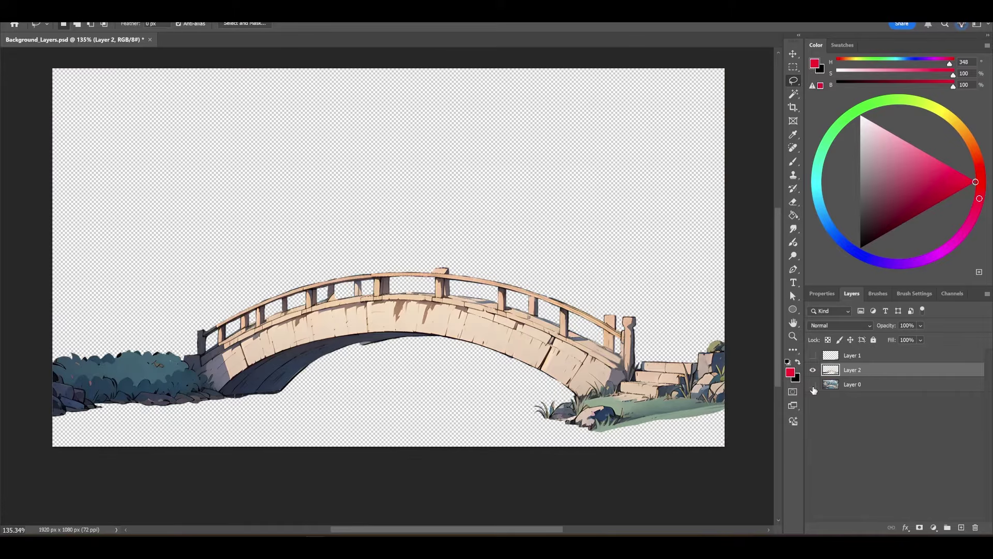
scroll(391, 341, "up", 6)
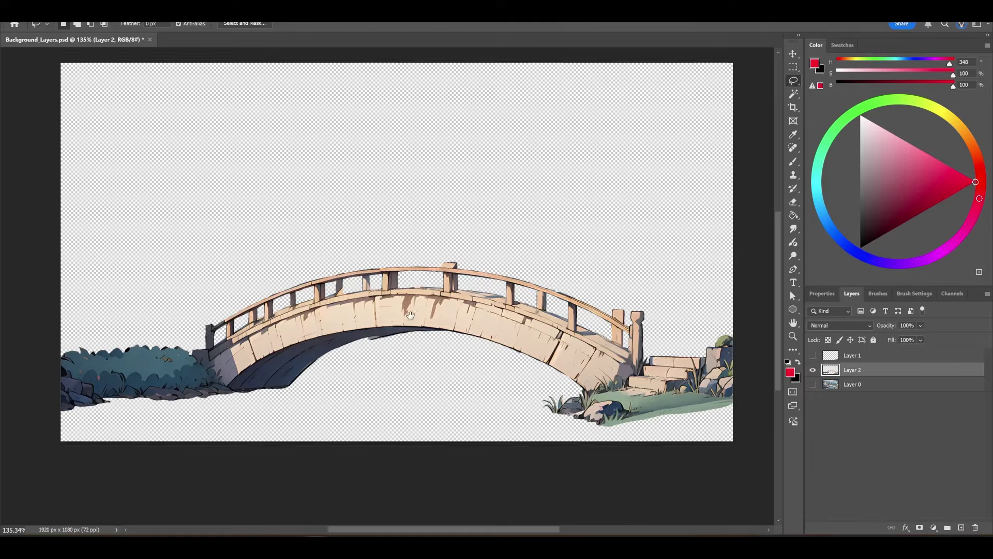
key("e")
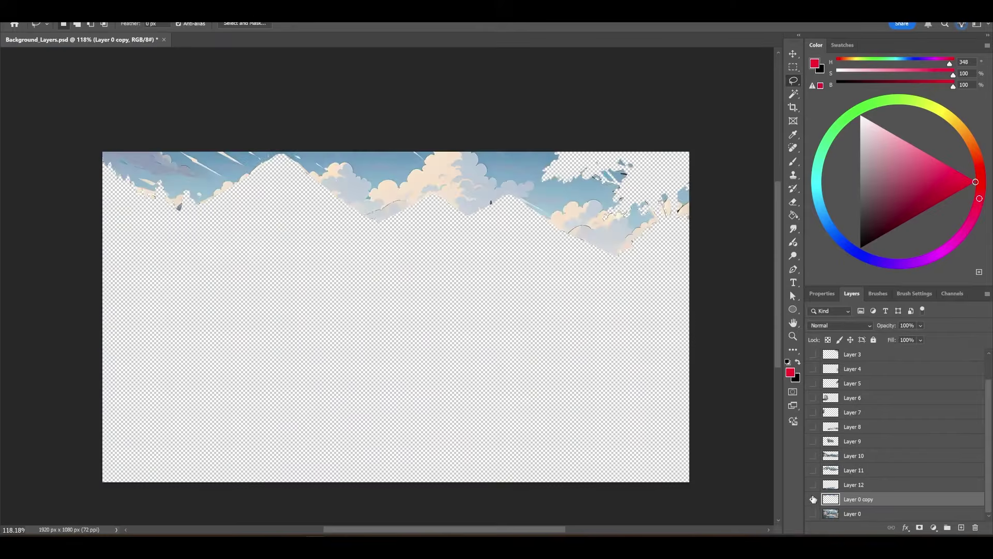
- Show all the cut-out layers together and try shifting Layer 10
left_click_drag(812, 484, 812, 357)
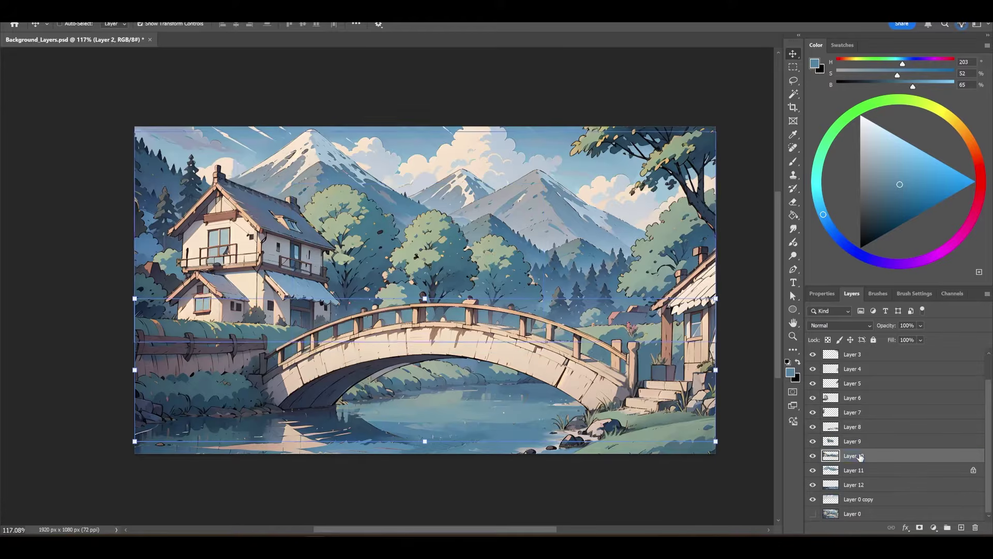
left_click(860, 457)
left_click_drag(629, 323, 510, 274)
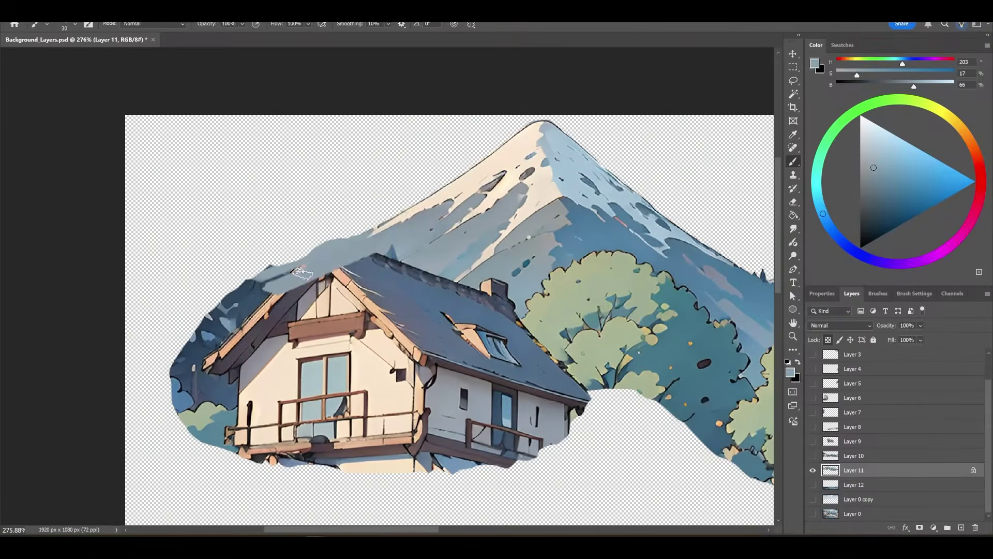
- Paint over the house on Layer 11 with sampled mountain colours to continue the slope behind it
scroll(360, 249, "up", 3)
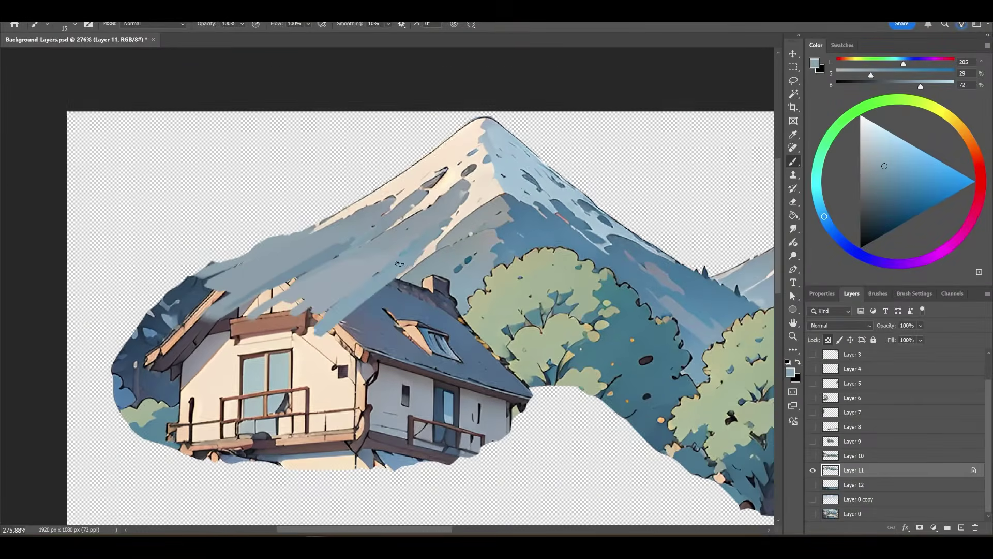
left_click_drag(232, 362, 360, 249)
scroll(360, 249, "down", 3)
left_click(406, 288, "alt")
mouse_move(405, 288)
left_mouse_down()
mouse_move(357, 259)
mouse_move(445, 257)
left_mouse_up()
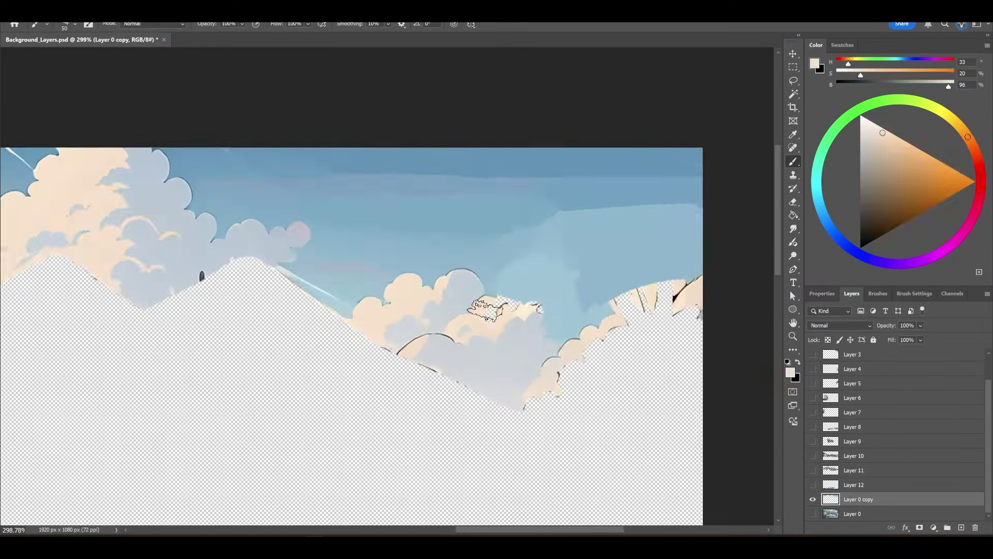
- Fill the tree-shaped gap in the sky on Layer 0 copy with sampled sky and cloud colours
scroll(498, 306, "down", 2)
left_click(569, 277, "alt")
mouse_move(570, 278)
left_mouse_down()
mouse_move(495, 357)
mouse_move(495, 230)
mouse_move(551, 320)
mouse_move(337, 179)
mouse_move(383, 255)
mouse_move(435, 300)
mouse_move(337, 244)
mouse_move(353, 289)
mouse_move(297, 250)
left_mouse_up()
left_click(328, 259, "alt")
key("l")
left_click_drag(427, 311, 466, 333)
scroll(311, 349, "down", 2)
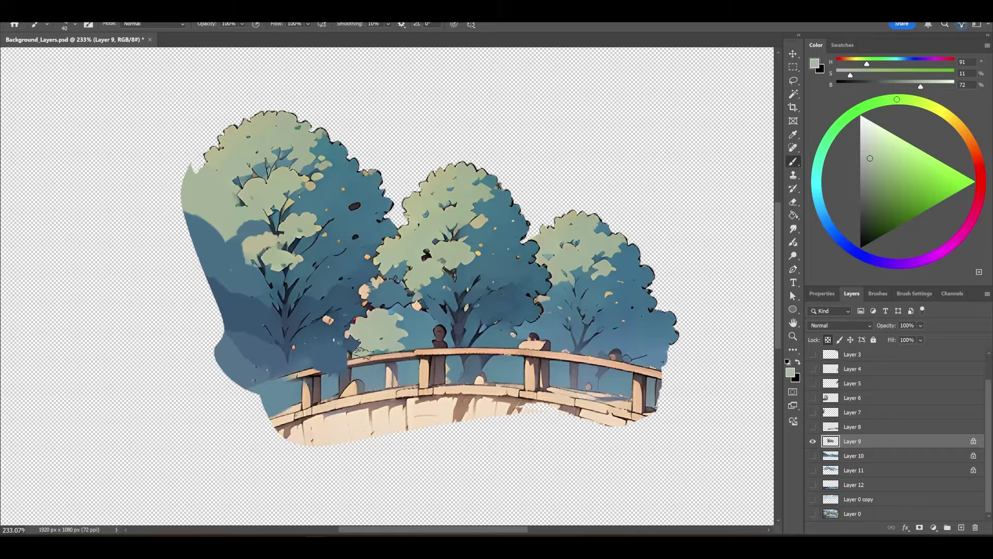
- Paint sampled foliage colours over the bridge remnants beneath the trees on Layer 9
mouse_move(363, 353)
left_mouse_down()
mouse_move(388, 370)
mouse_move(334, 345)
left_mouse_up()
left_click(430, 287, "alt")
scroll(425, 371, "up", 2)
scroll(334, 345, "down", 3)
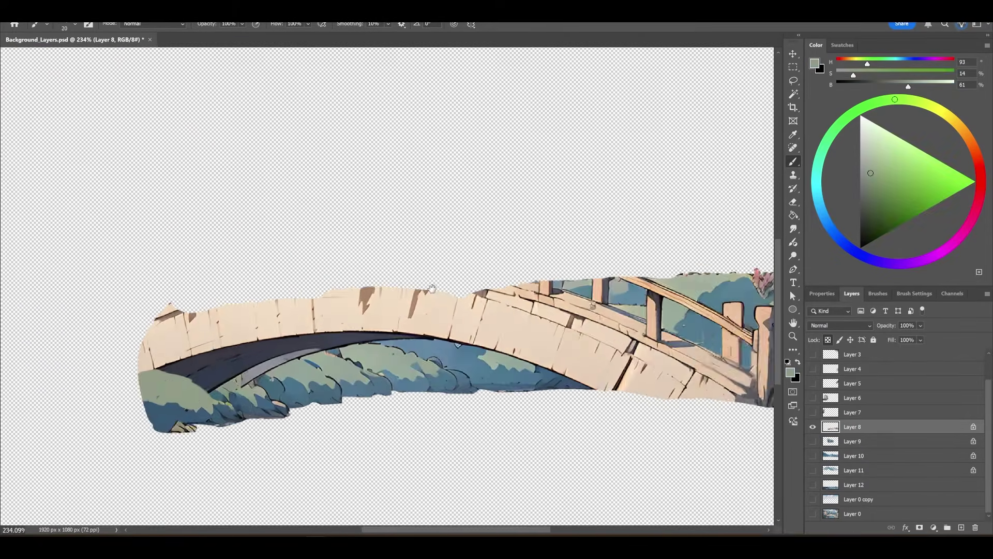
- Paint over the bridge remnants on Layer 8 with sampled bush greens and blues
left_click_drag(432, 288, 217, 293)
left_click(454, 395, "alt")
mouse_move(455, 395)
left_mouse_down()
mouse_move(472, 325)
mouse_move(439, 335)
mouse_move(505, 337)
mouse_move(379, 321)
mouse_move(249, 338)
mouse_move(290, 352)
left_mouse_up()
left_click(388, 331, "alt")
left_click(279, 367, "alt")
- Lasso a patch of the left bushes on Layer 8 and brush foliage colour inside it
key("l")
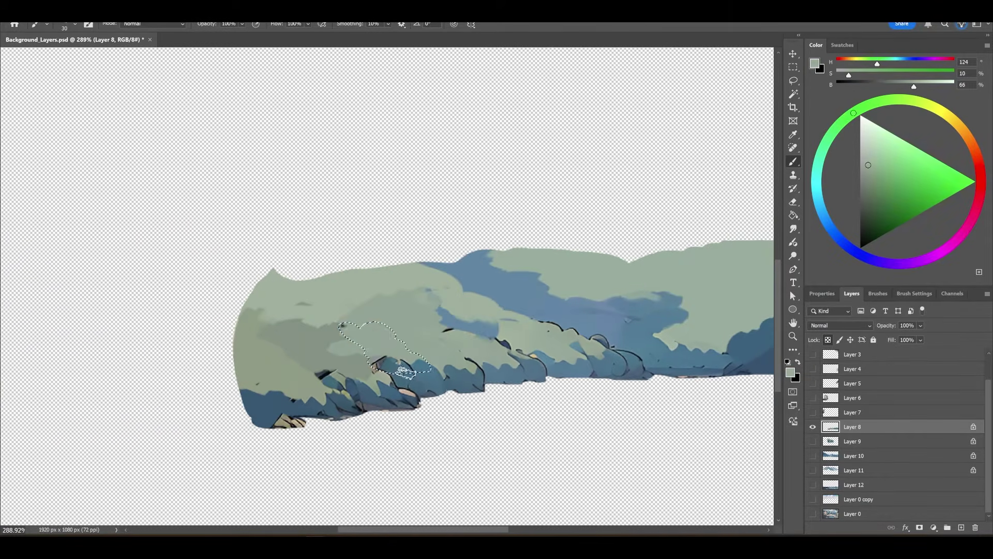
left_click_drag(362, 290, 404, 320)
key("b")
scroll(404, 321, "down", 4)
- Paint over the house remnants on Layer 7 with sampled forest colours
left_click_drag(582, 310, 601, 281)
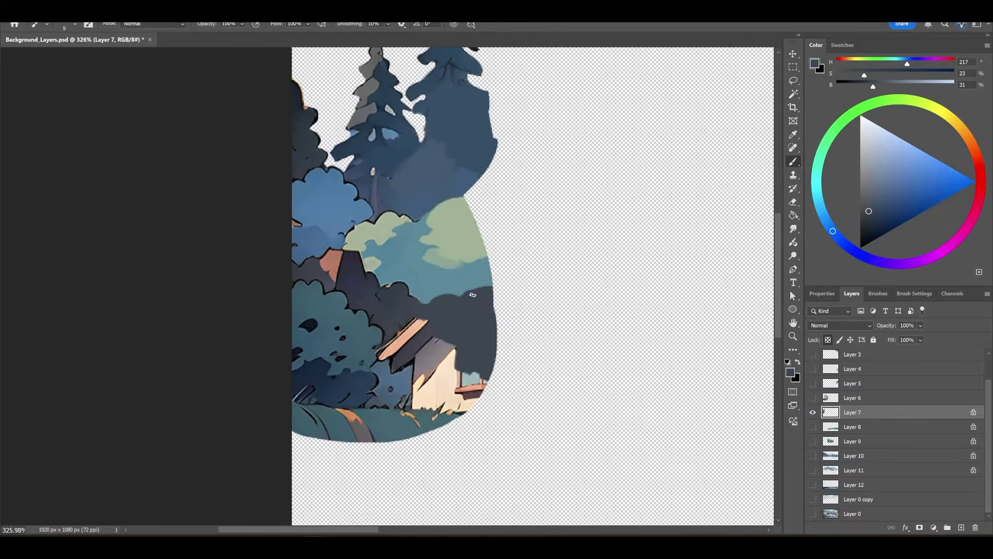
left_click(398, 389, "alt")
scroll(397, 390, "down", 8)
- Isolate Layer 6 and paint over the bridge remnants beside the house with sampled hedge and wall colours
left_click(813, 412)
left_click(813, 398)
left_click(852, 398)
scroll(373, 331, "up", 6)
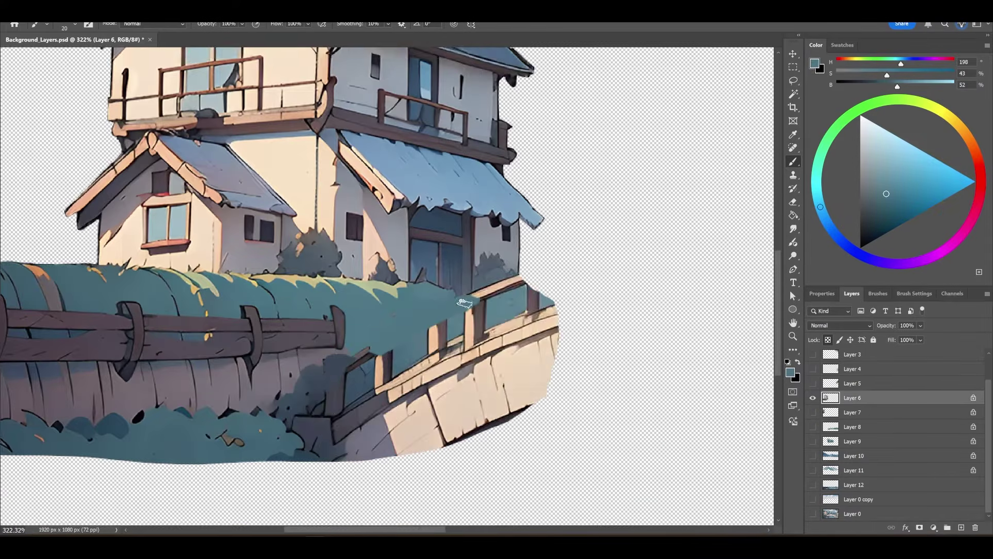
left_click_drag(497, 295, 548, 362)
mouse_move(465, 352)
left_mouse_down()
mouse_move(374, 369)
mouse_move(414, 403)
left_mouse_up()
scroll(393, 362, "down", 4)
scroll(814, 386, "up", 2)
scroll(259, 331, "up", 5)
mouse_move(239, 359)
left_mouse_down()
mouse_move(497, 393)
mouse_move(577, 319)
left_mouse_up()
scroll(340, 304, "down", 8)
- Isolate Layer 5 and lock its transparent pixels
left_click(812, 428)
left_click(812, 413)
left_click(852, 413)
left_click(827, 340)
- Isolate Layer 4 and paint the hut's wall and the plant pots further down
left_click(812, 413)
left_click(813, 399)
left_click(852, 399)
left_click_drag(487, 359, 516, 304)
left_click_drag(434, 413, 517, 439)
scroll(393, 315, "up", 3)
left_click_drag(336, 373, 429, 385)
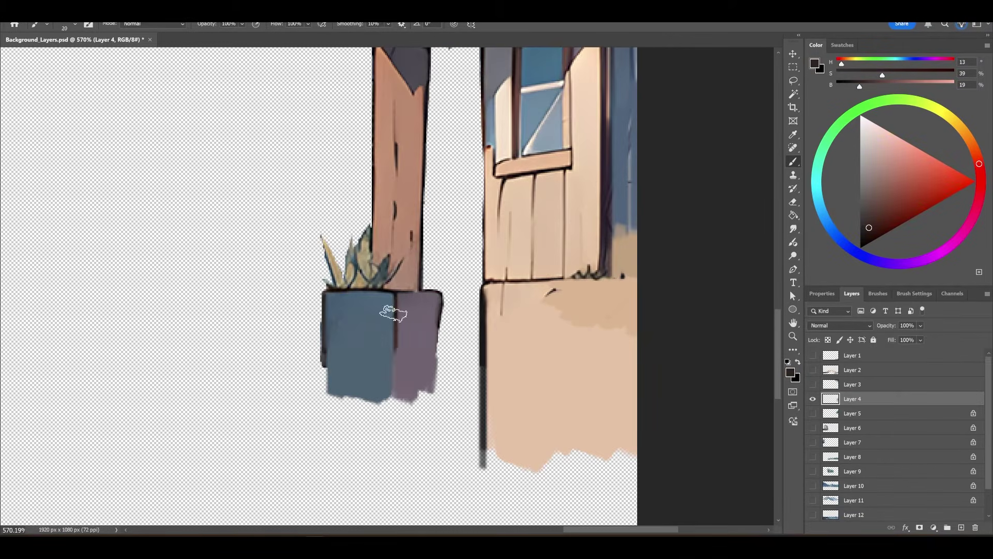
left_click_drag(392, 315, 277, 362)
- Isolate Layer 2 and retouch the bridge and riverbank cutout with the brush
left_click(813, 399)
left_click(812, 369)
left_click(852, 370)
scroll(459, 338, "up", 3)
left_click_drag(439, 383, 620, 343)
left_click_drag(311, 357, 487, 378)
scroll(827, 465, "down", 3)
- Show the sky, water and mountain layers and unlock the transparent pixels of Layer 11
left_click(812, 484)
scroll(492, 406, "down", 10)
left_click(813, 499)
left_click(813, 470)
left_click(812, 456)
left_click(853, 471)
key("b")
left_click(813, 456)
left_click(827, 340)
- Turn the remaining cut-out layers back on to reassemble the full painting
left_click(813, 456)
left_click(812, 441)
left_click_drag(984, 424, 984, 385)
left_click(813, 438)
left_click(813, 425)
left_click(813, 413)
left_click(813, 384)
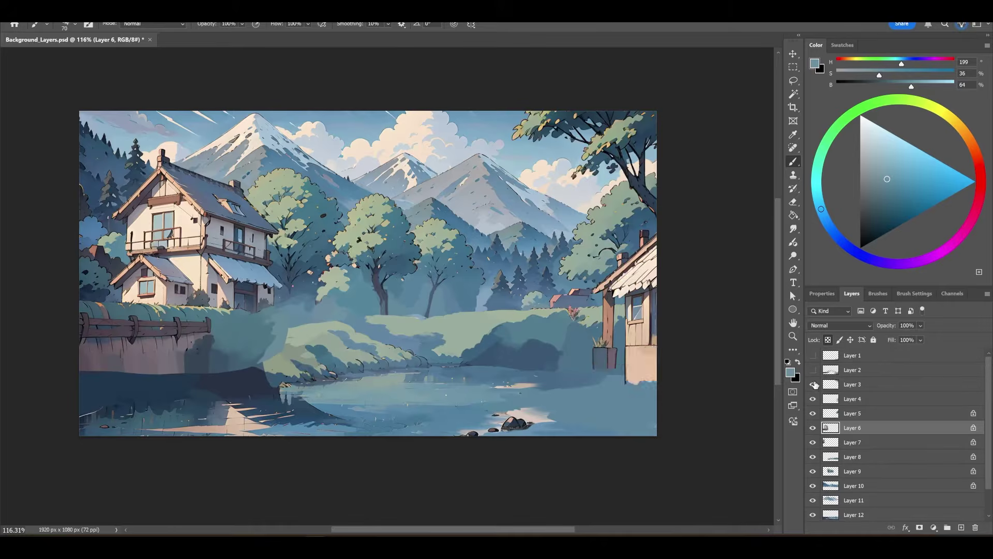
left_click(813, 369)
left_click(813, 354)
- Export the isolated sky layer, Layer 0 copy, as a PNG named Layer 1 in the layers folder
scroll(292, 185, "up", 1)
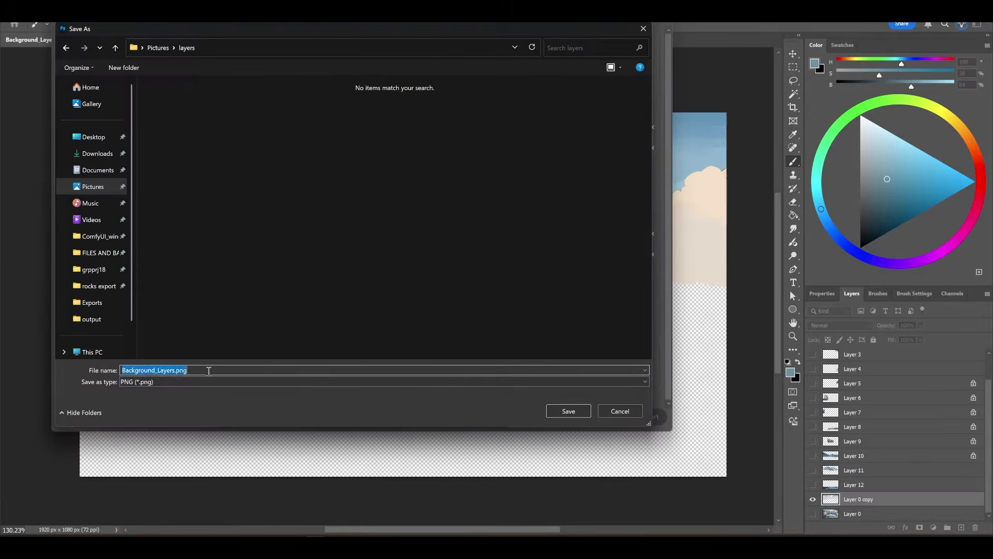
type("Layer 1")
left_click(568, 411)
- Isolate Layer 12 and export it as a PNG into the layers folder
left_click(813, 500)
left_click(813, 484)
left_click(853, 485)
left_click(24, 23)
left_click(170, 101)
left_click(568, 411)
- Isolate the mountain layer, Layer 11, and export it as a PNG numbered 3
left_click(813, 485)
left_click(812, 471)
left_click(854, 470)
left_click(812, 456)
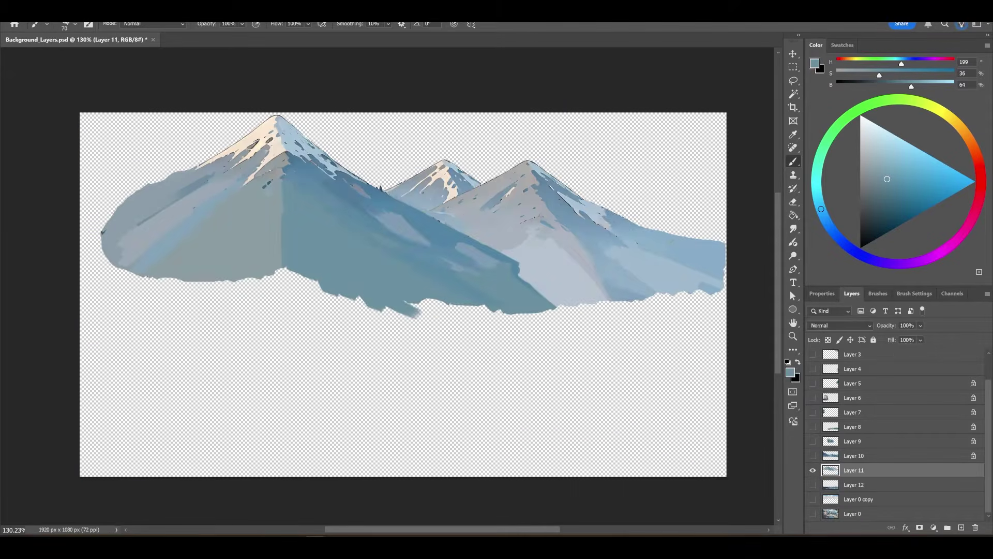
left_click(656, 417)
left_click(229, 124)
left_click(142, 350)
key("BackSpace")
type("3")
left_click(569, 411)
- Isolate Layer 10 and export it as a PNG numbered 4
left_click(812, 470)
left_click(812, 455)
left_click(853, 456)
left_click(23, 23)
left_click(284, 111)
type("4")
- Export the tree layer, Layer 9, as a PNG numbered 5
left_click(646, 416)
left_click(339, 117)
type("5")
left_click(568, 411)
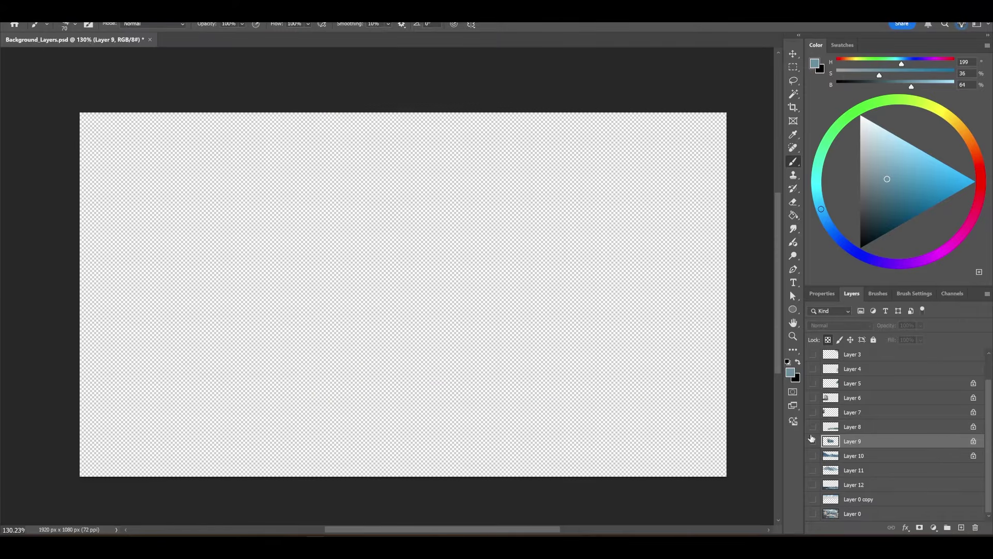
- Select Layer 8 and export it as the next numbered PNG in the layers folder
left_click(853, 426)
left_click(646, 418)
left_click(396, 117)
key("BackSpace")
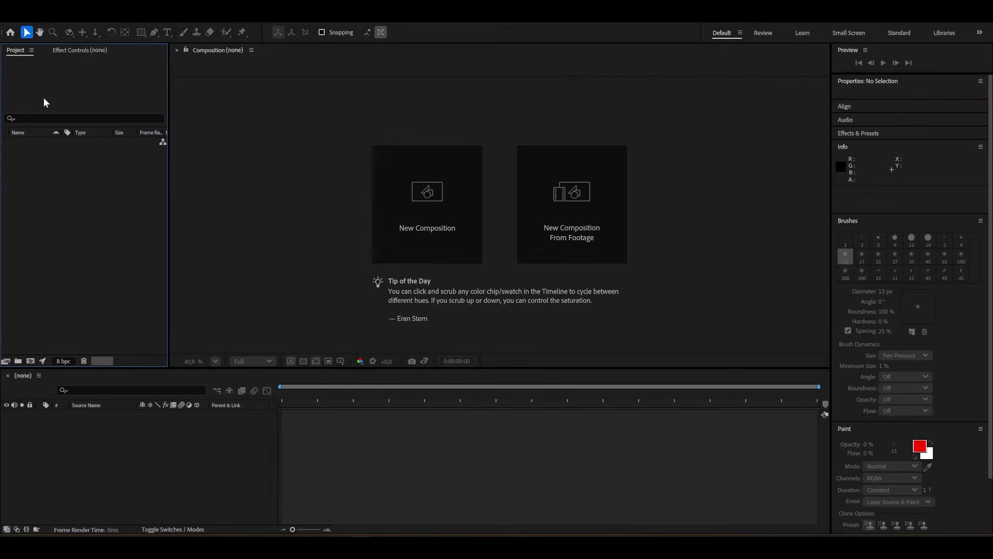
- Switch to After Effects and import all the exported layer PNG files into the project
left_click(438, 142)
left_click(566, 208, "shift")
left_click_drag(566, 208, 87, 234)
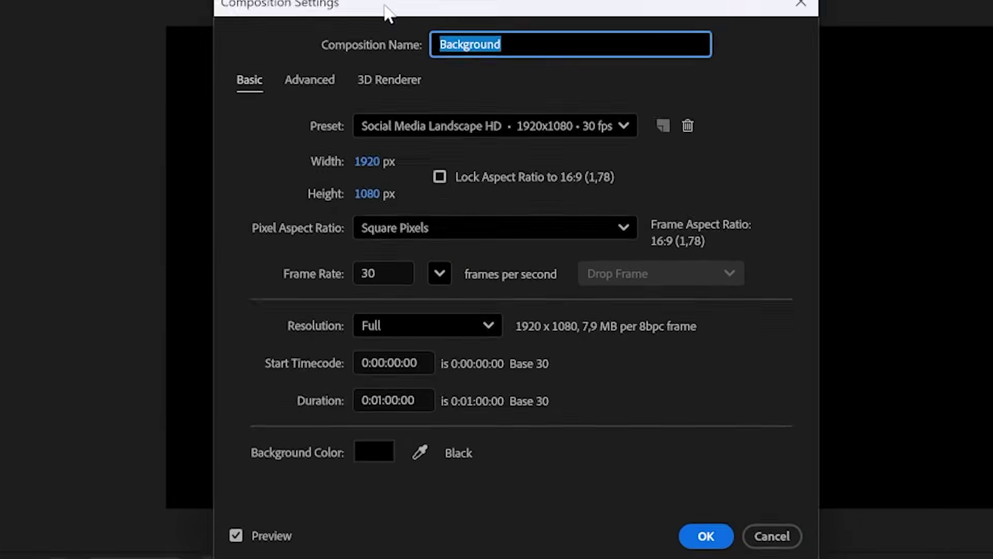
- Set the Background composition's frame rate to 60 frames per second, keeping the duration at 0:01:00:00
left_click(394, 273)
type("60")
left_click(377, 399)
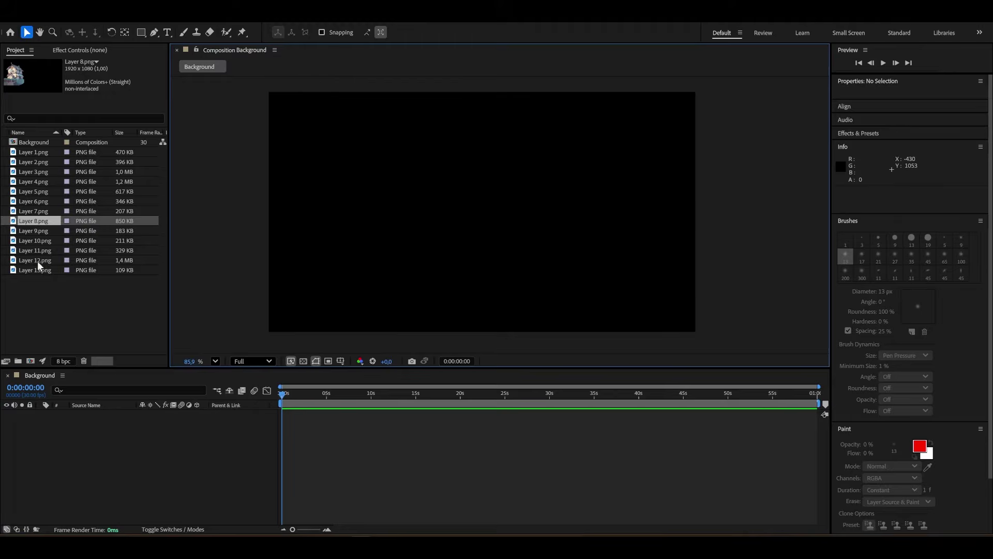
- Add all the imported PNGs to the Background timeline, stacked in order from Layer 13 in front to Layer 1 at the back
left_click_drag(40, 270, 97, 473)
left_click_drag(48, 251, 97, 474)
left_click_drag(45, 241, 98, 479)
left_click_drag(44, 231, 100, 486)
left_click_drag(43, 221, 104, 487)
left_click_drag(40, 202, 120, 496)
left_click_drag(40, 182, 110, 498)
left_click_drag(40, 172, 112, 502)
left_click_drag(40, 162, 104, 509)
left_click_drag(40, 152, 105, 522)
- Add a two-node camera named Camera 1 with a 100 mm focal length to the composition
right_click(58, 412)
mouse_move(97, 290)
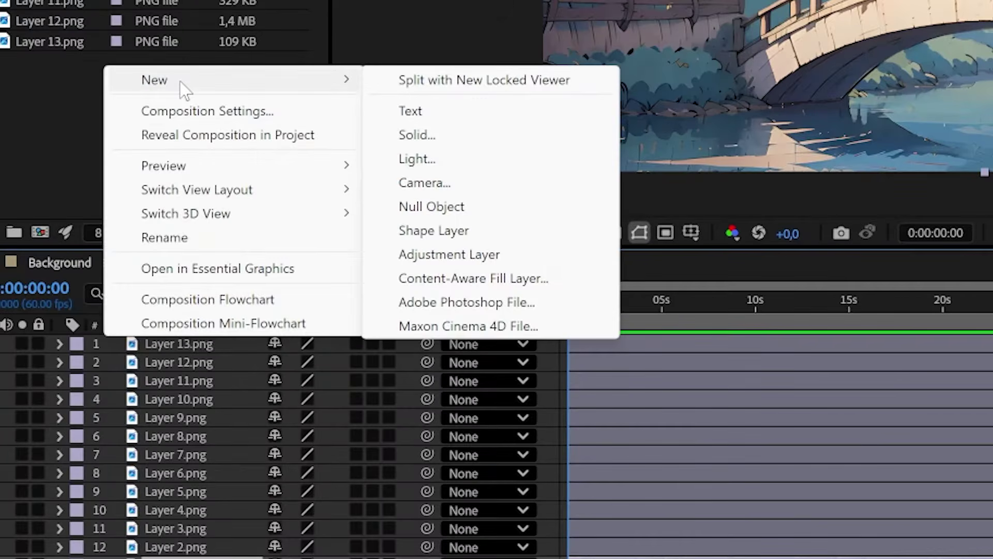
left_click(219, 339)
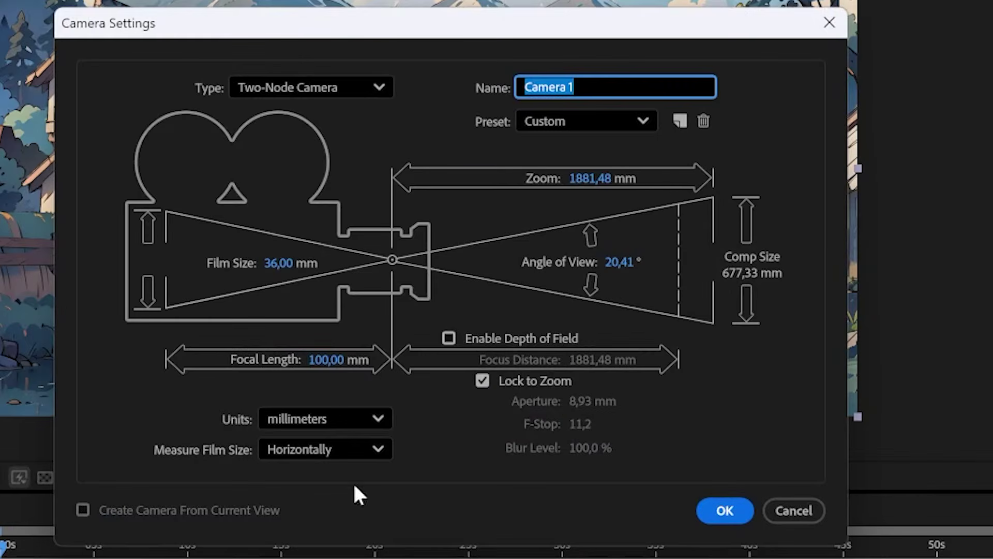
key("Return")
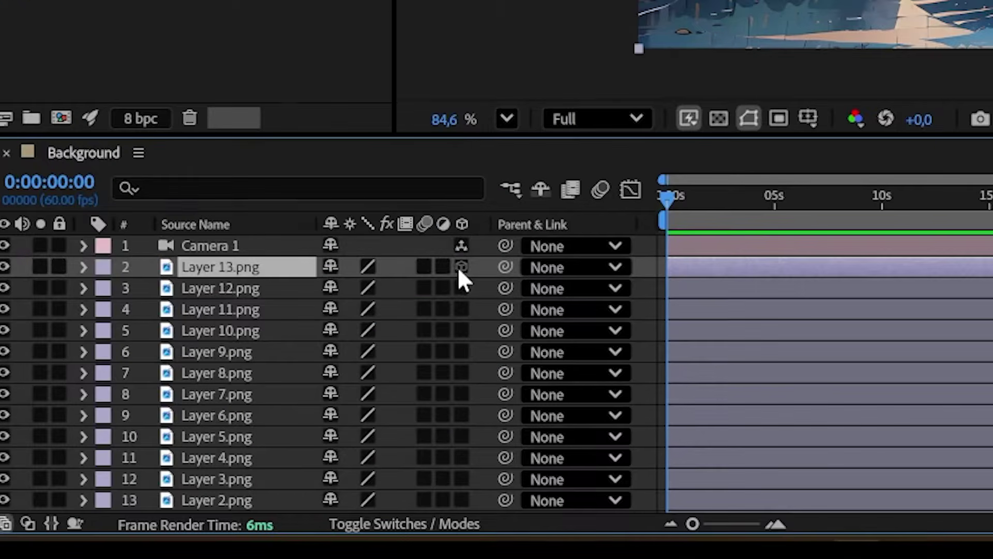
- Turn on the 3D switch for all the PNG layers in the timeline
left_click(460, 266)
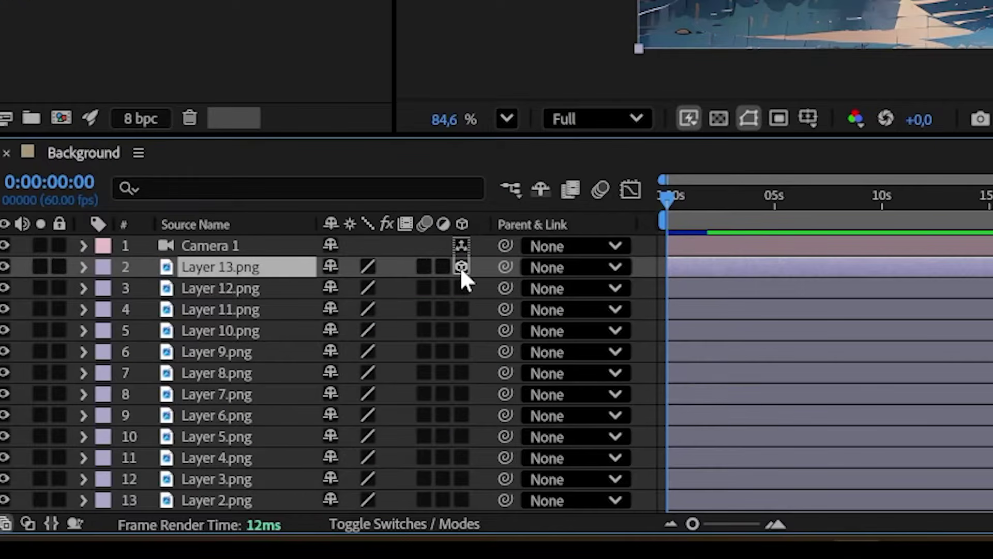
left_click(462, 287)
left_click(461, 308)
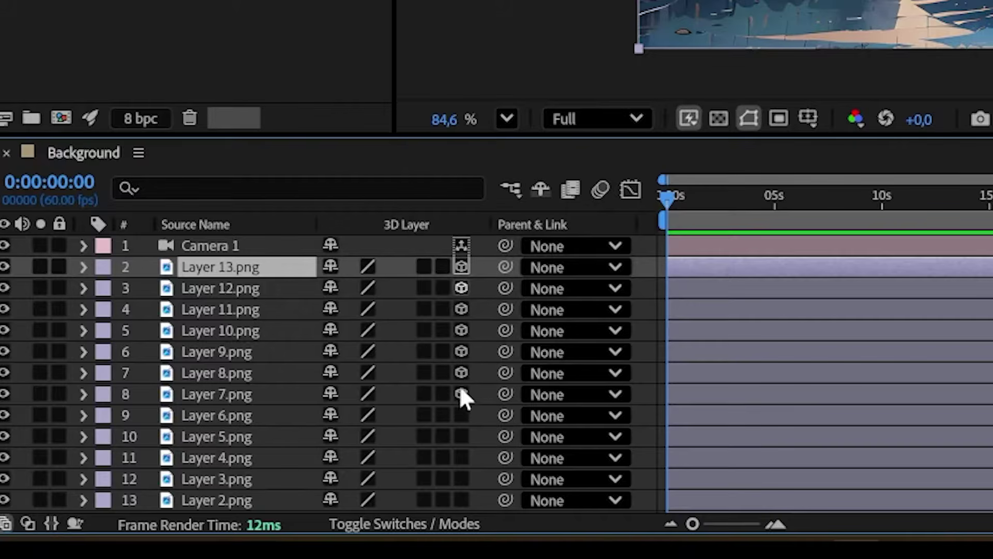
left_click_drag(460, 480, 464, 502)
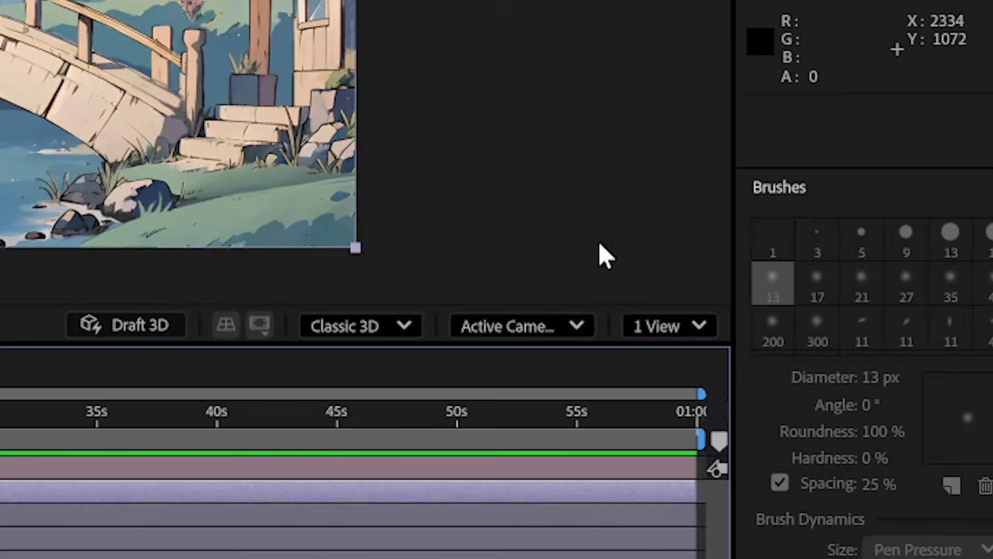
- Show the composition in two views, with a Left view beside the Active Camera view
left_click(811, 364)
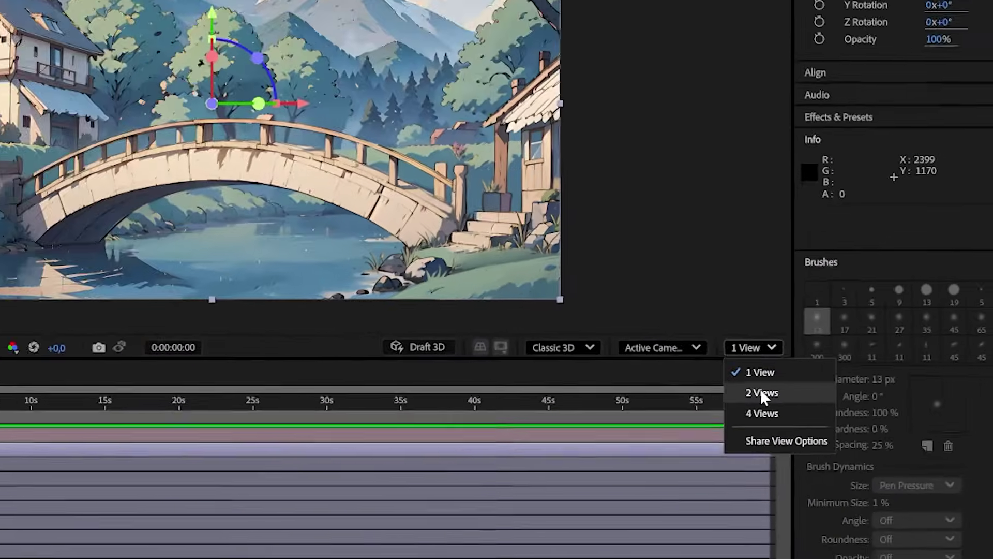
left_click(683, 399)
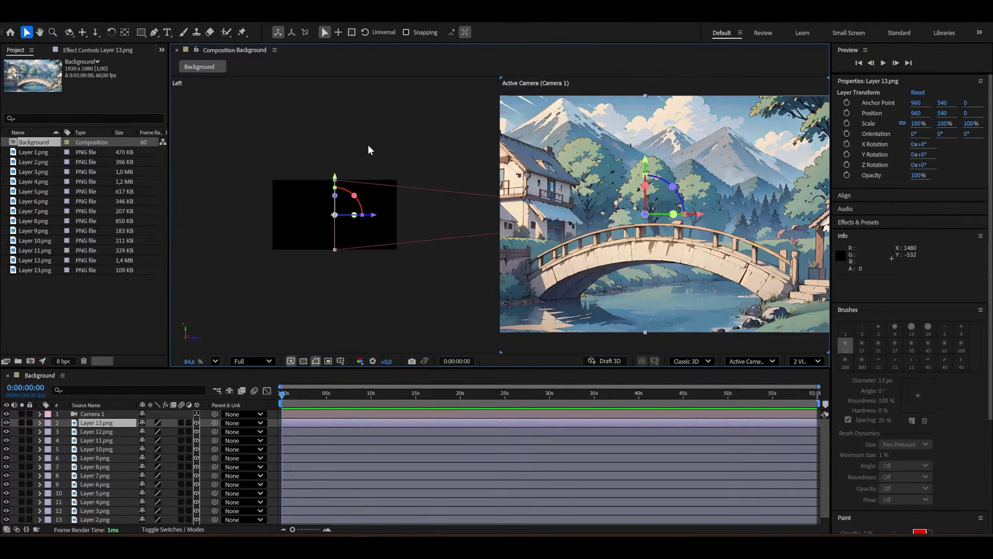
scroll(368, 147, "down", 1)
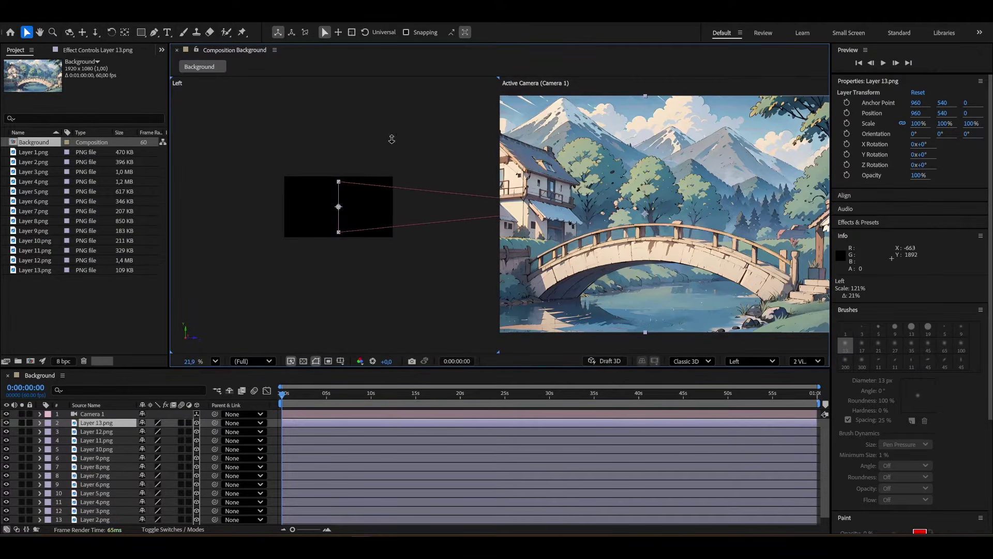
scroll(391, 139, "up", 1)
scroll(155, 481, "down", 1)
- Move Layers 6 to 1 back along Z to 452 and bring Layers 13 to 8 forward to Z -548
left_click(96, 475)
left_click(108, 519, "shift")
left_click_drag(337, 217, 309, 216)
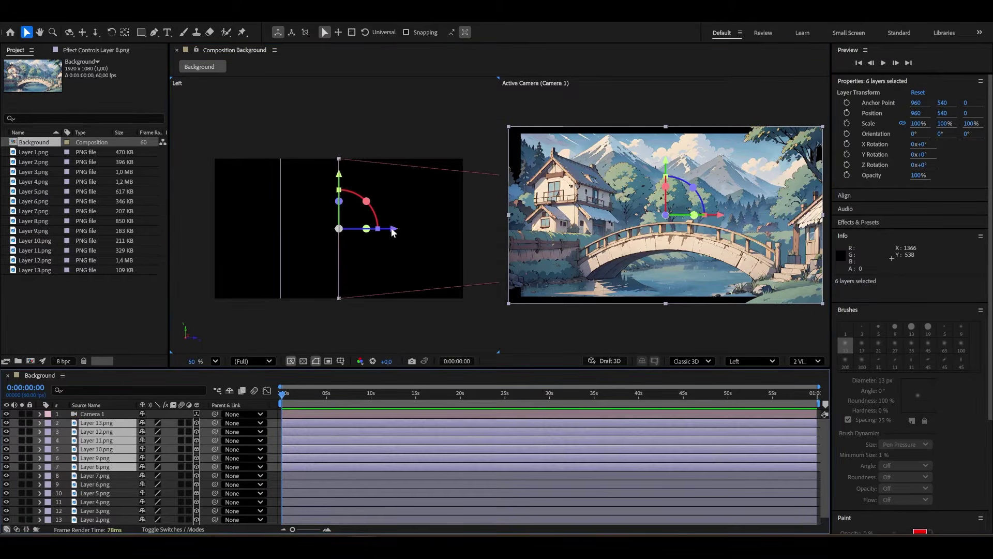
left_click_drag(392, 231, 475, 226)
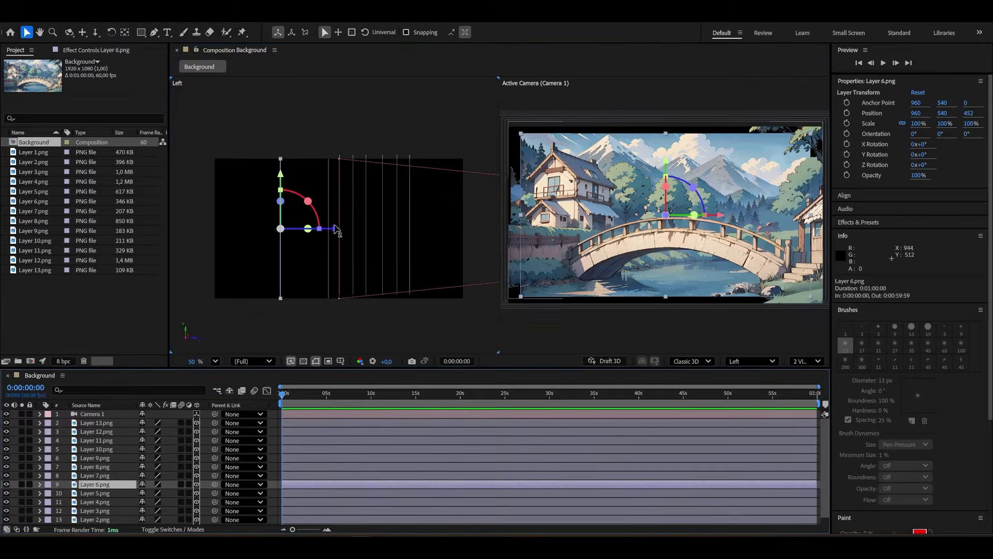
- Spread the individual layers along the Z axis in the Left view so that each sits at its own depth
mouse_move(336, 229)
left_mouse_down()
mouse_move(351, 228)
mouse_move(331, 228)
left_mouse_up()
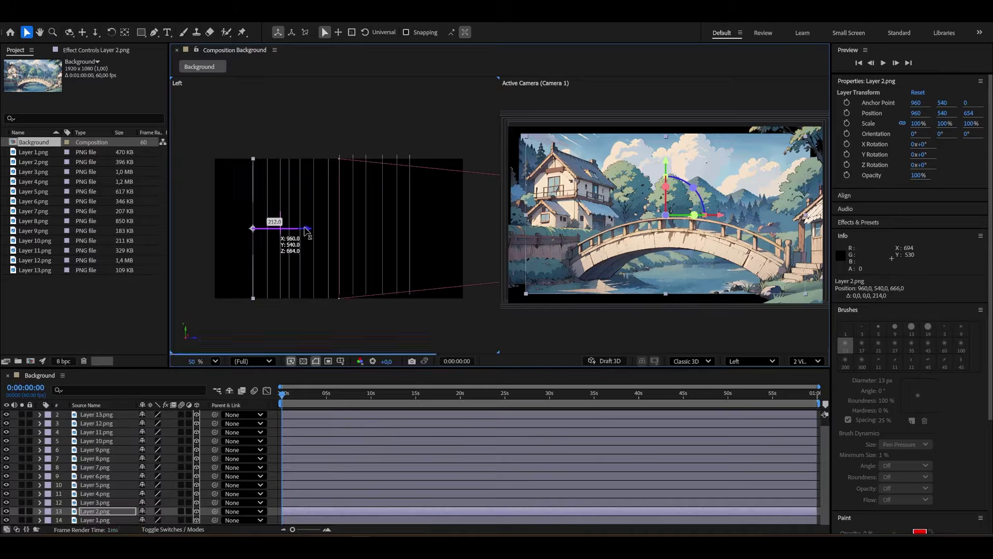
left_click_drag(311, 225, 453, 224)
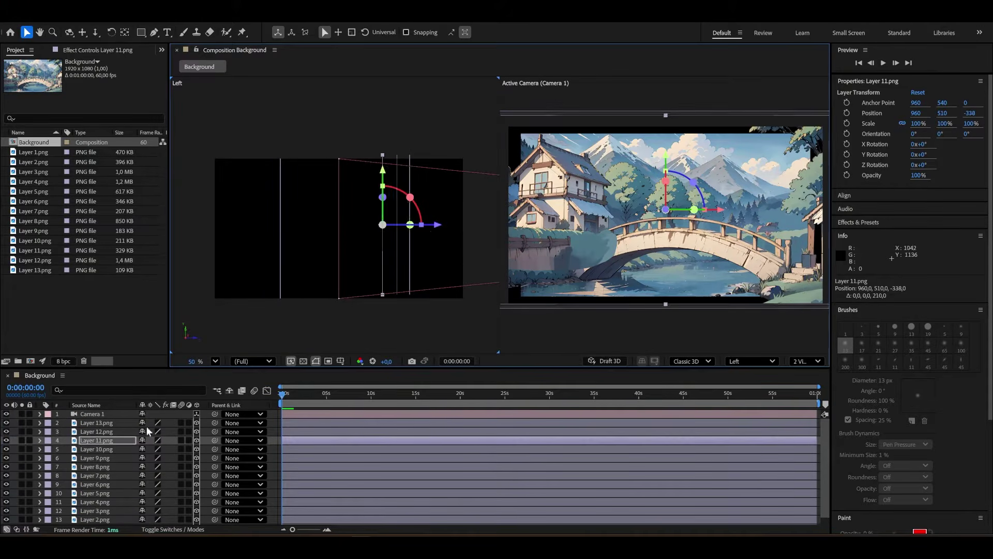
left_click_drag(464, 226, 402, 226)
left_click_drag(401, 226, 381, 230)
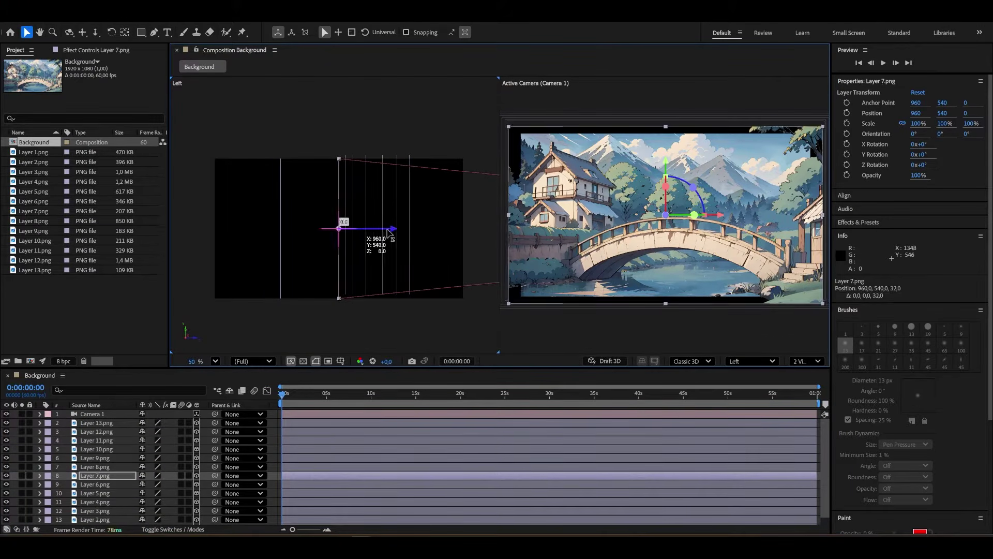
left_click(169, 477)
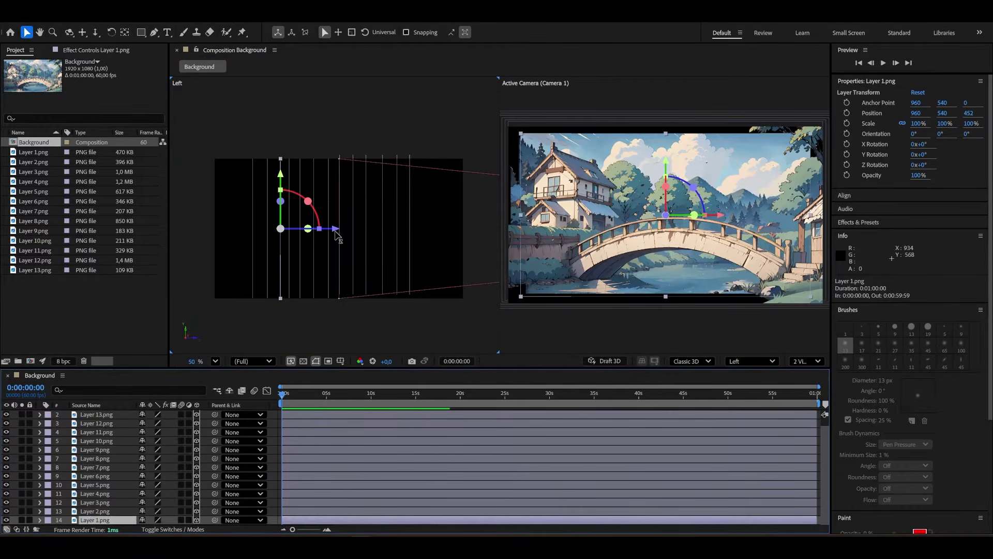
mouse_move(336, 231)
left_mouse_down()
mouse_move(287, 229)
mouse_move(339, 230)
left_mouse_up()
left_click(98, 503, "shift")
left_click(97, 493)
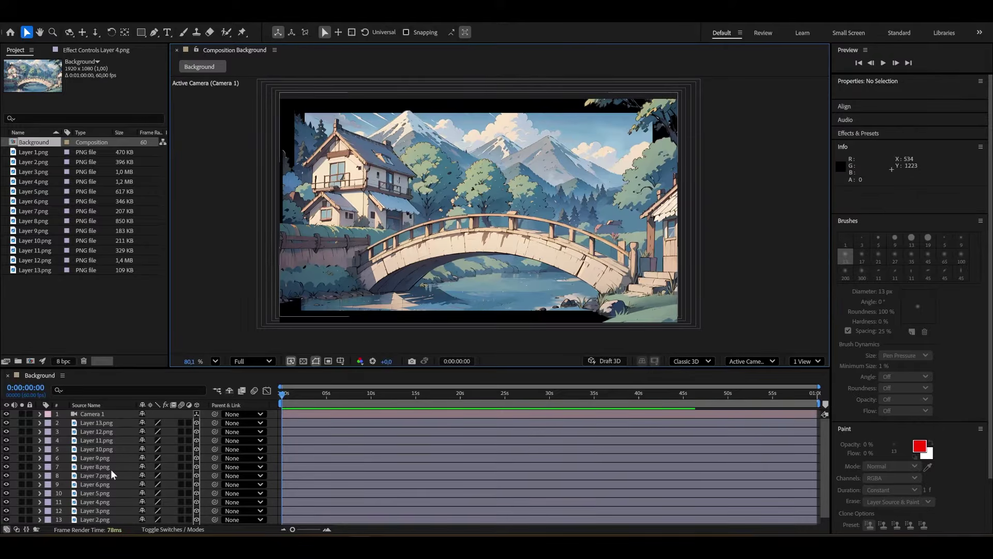
- Shift Camera 1's X position back and forth to examine the parallax between the layers
left_click(96, 415)
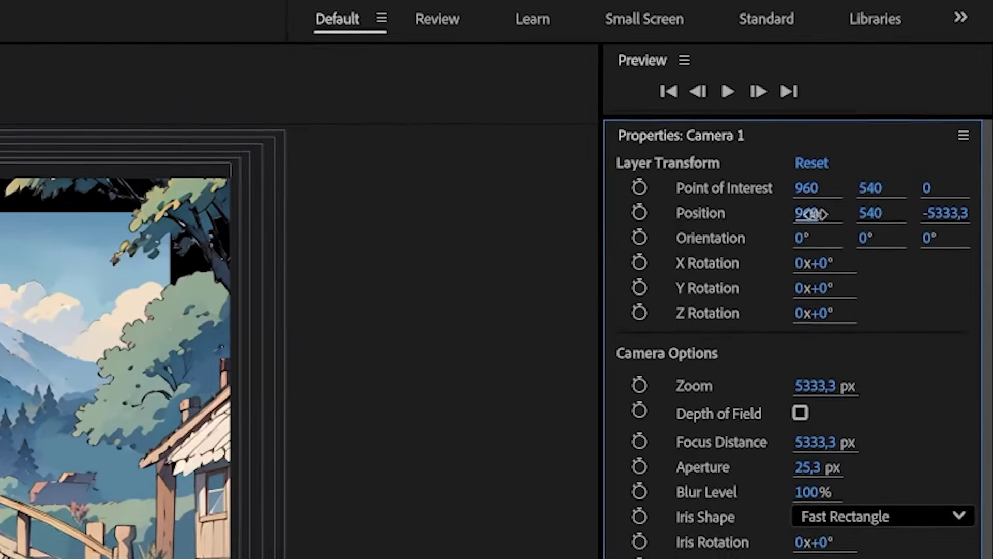
left_click_drag(811, 214, 988, 219)
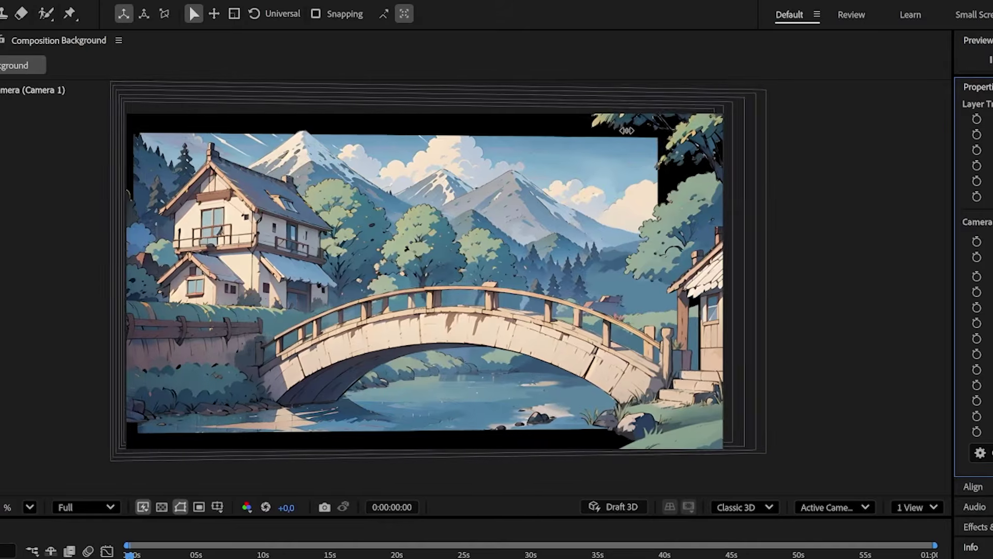
left_click_drag(992, 135, 528, 147)
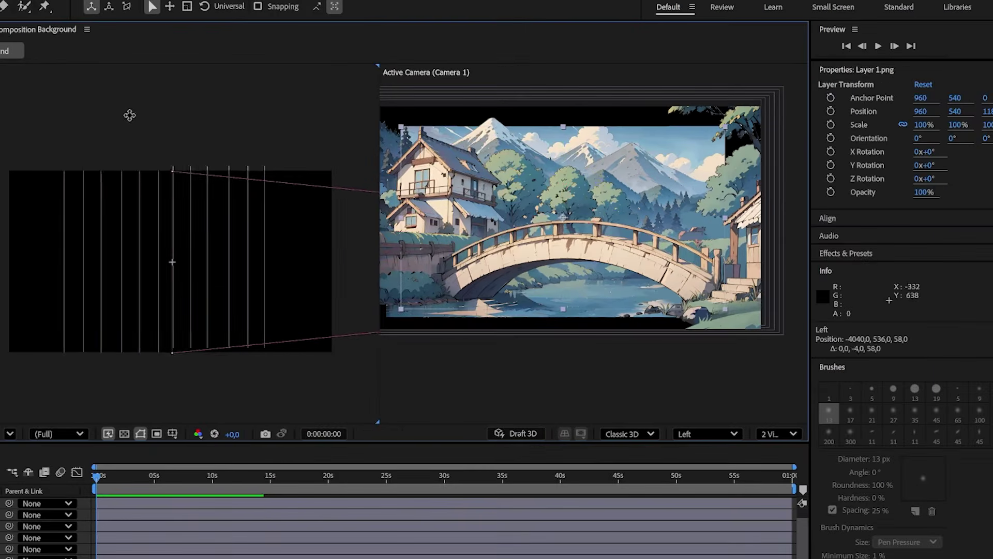
- Scale Layer 1 up to about 133% and adjust the other layers' scale and position so the artwork fills the camera frame
left_click_drag(129, 115, 185, 107)
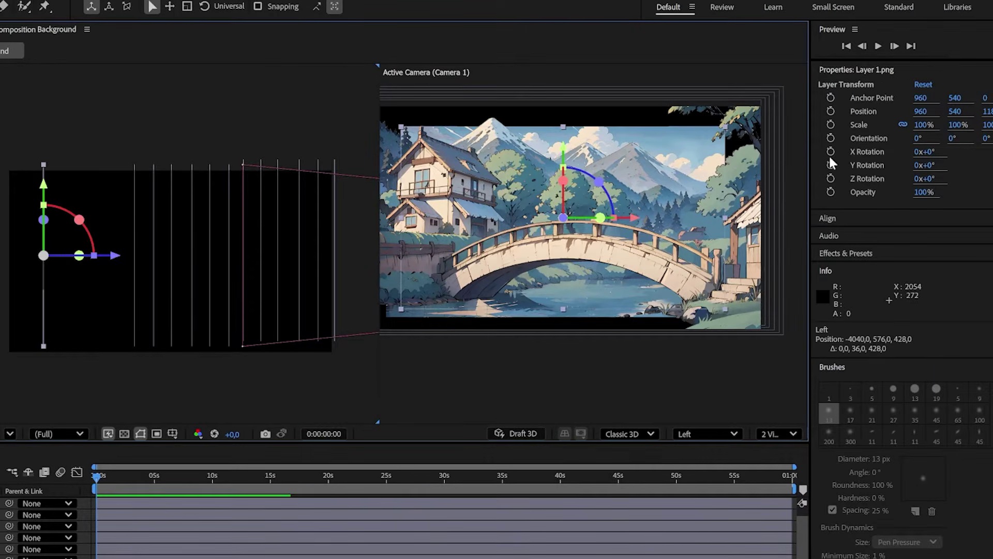
left_click_drag(919, 131, 940, 125)
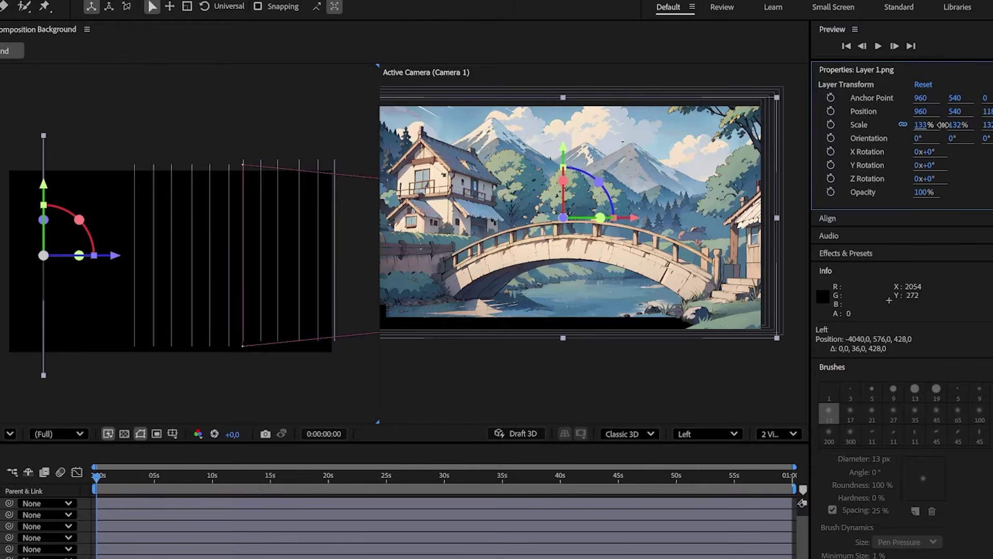
left_click_drag(43, 189, 44, 186)
left_click_drag(920, 124, 931, 122)
left_click_drag(122, 187, 122, 187)
left_click_drag(617, 217, 623, 217)
left_click_drag(920, 124, 905, 110)
key("ctrl+z")
left_click(779, 434)
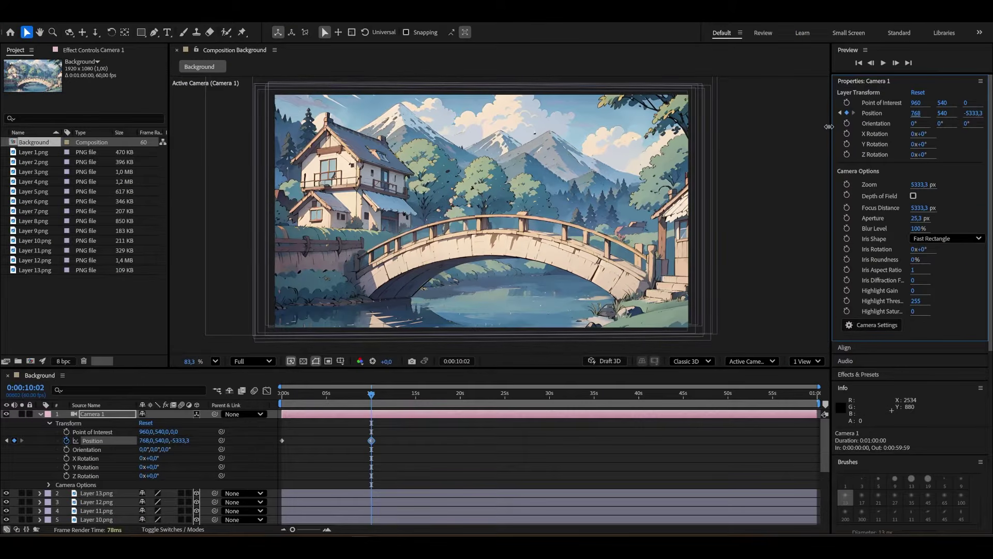
- Vary Camera 1's X position at 0:00:10:02 to examine the layer edges for gaps
left_click_drag(916, 112, 267, 149)
left_click_drag(125, 189, 511, 184)
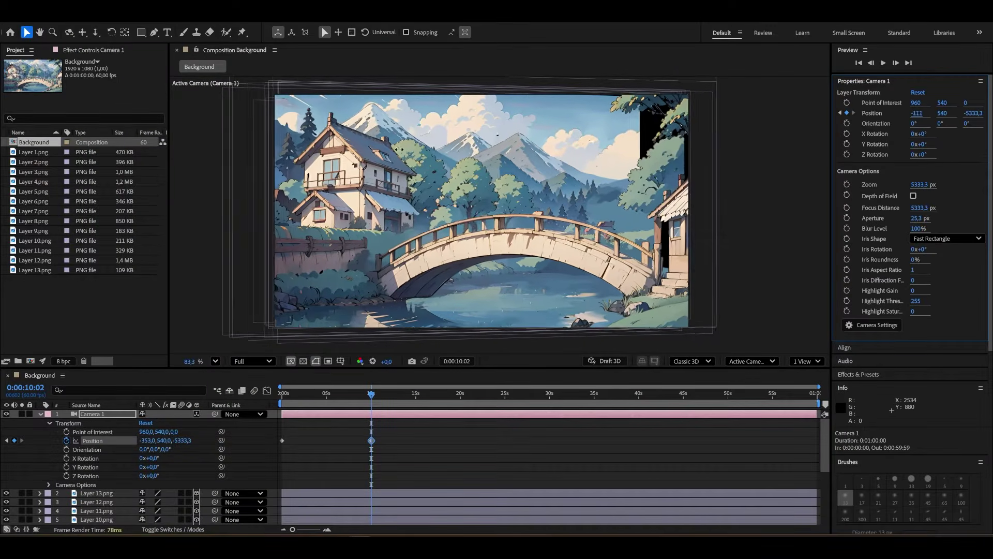
left_click_drag(506, 146, 506, 146)
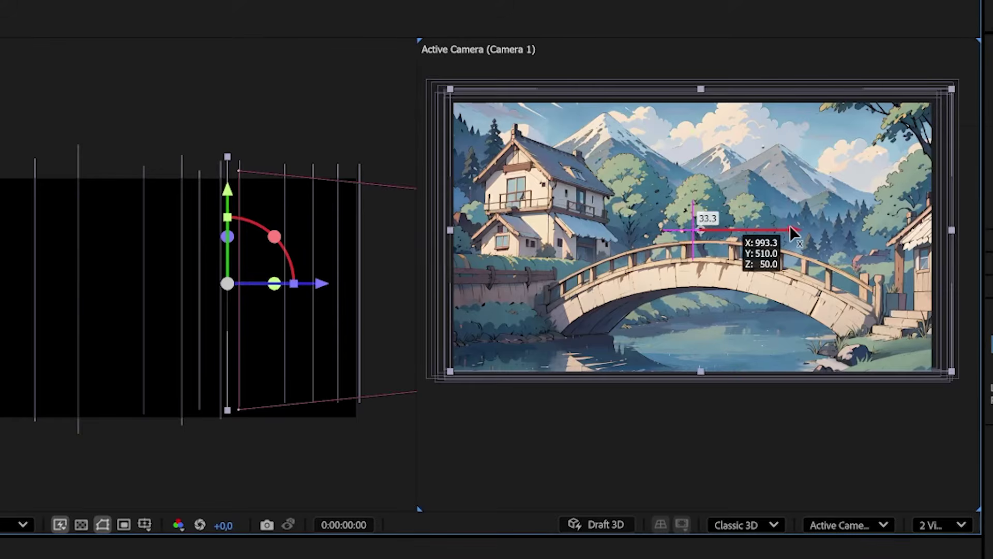
- Shift the selected layer horizontally in the Active Camera view, and recheck the parallax with Camera 1's X position
mouse_move(790, 225)
left_mouse_down()
mouse_move(741, 225)
mouse_move(789, 239)
mouse_move(781, 239)
left_mouse_up()
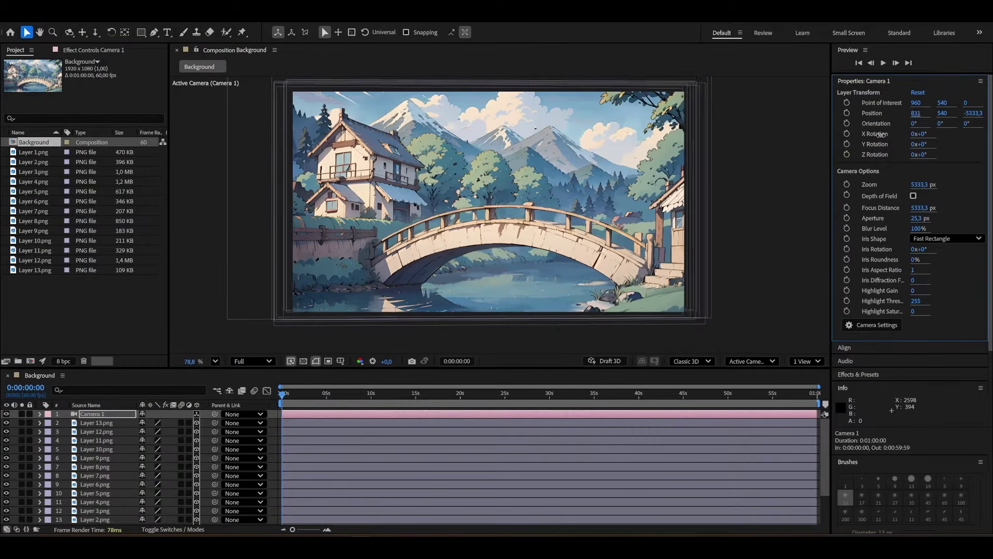
left_click_drag(971, 137, 966, 130)
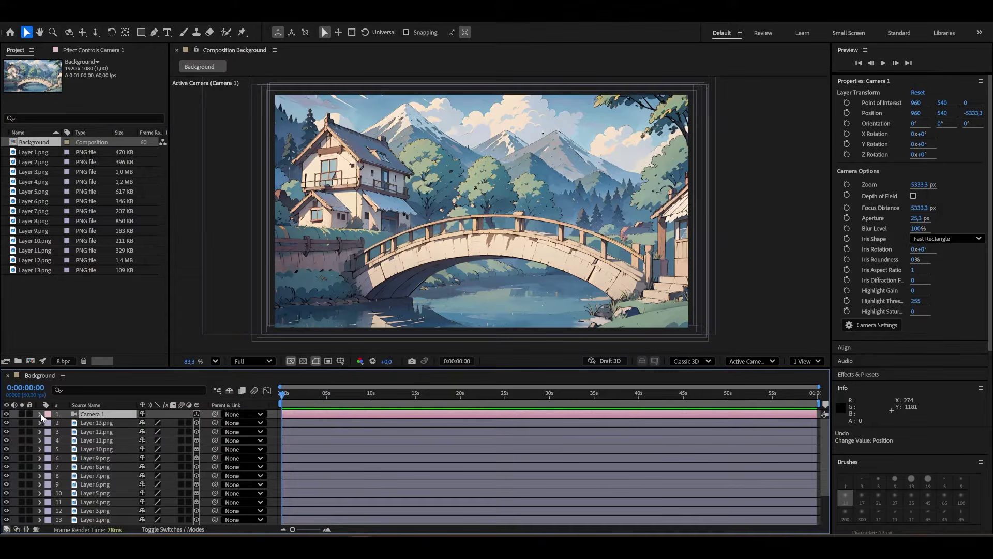
- Keyframe Camera 1's Position at 0:00:00:00 and again at 0:00:10:02 with a lower X value
left_click(41, 413)
left_click(48, 423)
left_click(104, 443)
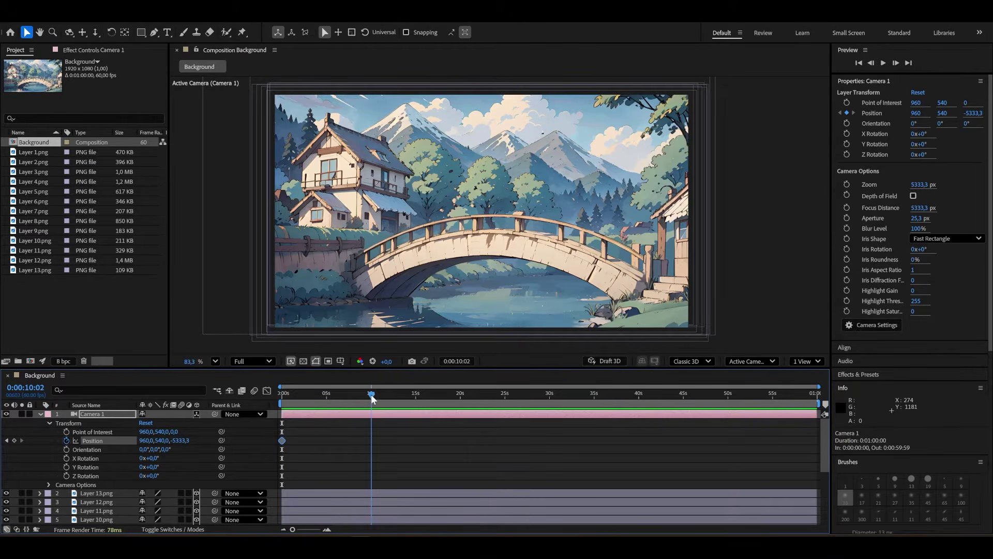
left_click_drag(915, 115, 888, 113)
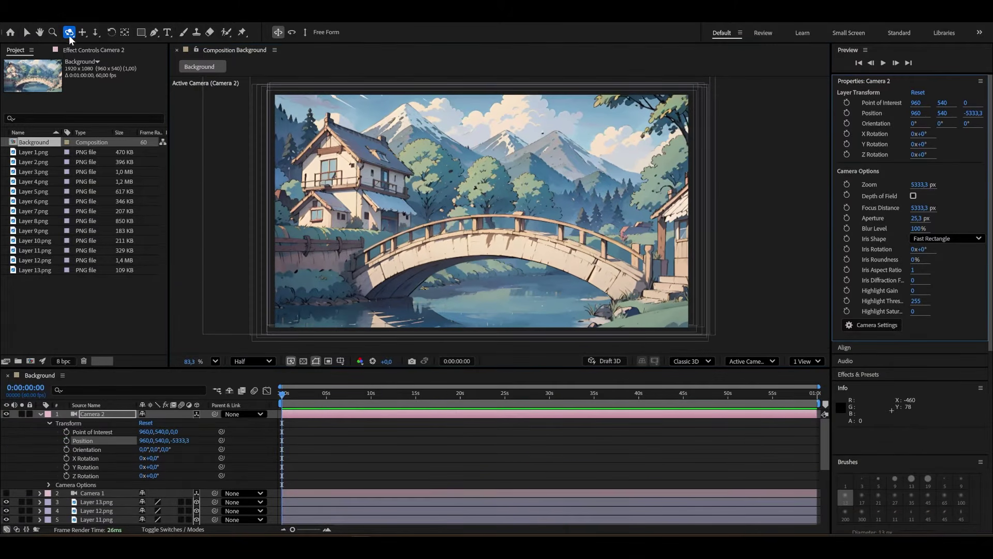
- Try orbiting Camera 2 around the bridge scene with the Orbit camera tool
key("shift+1")
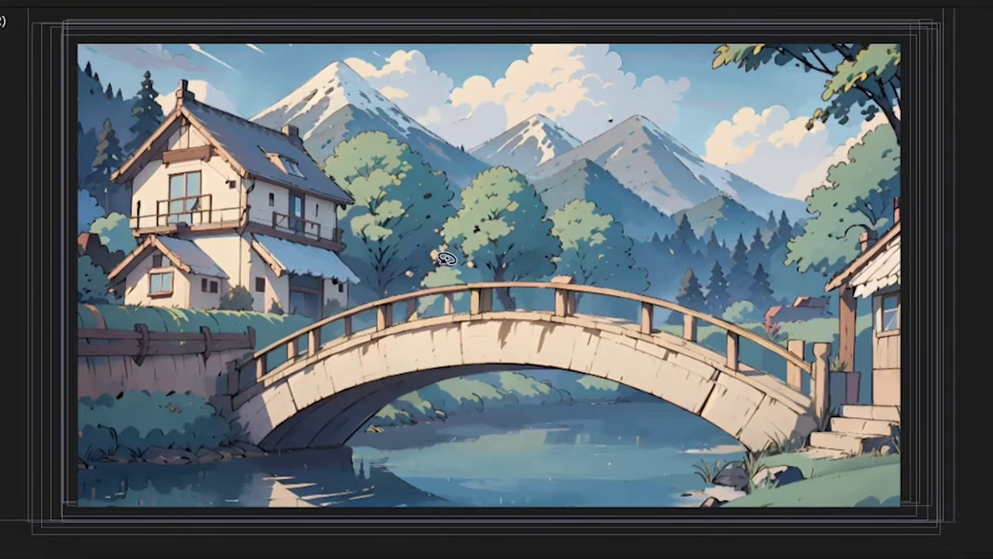
mouse_move(447, 259)
left_mouse_down()
mouse_move(462, 262)
mouse_move(451, 255)
left_mouse_up()
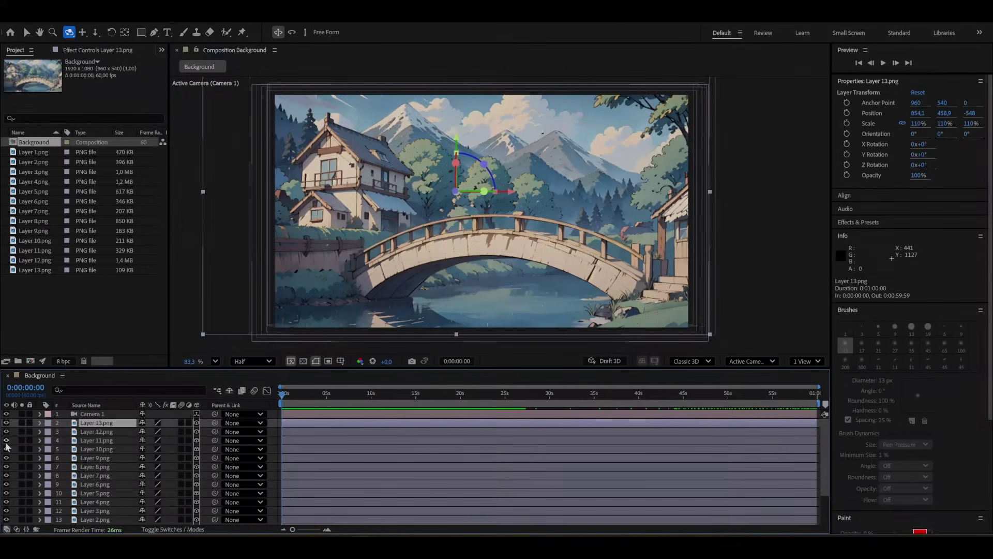
- Place a puppet pin on Layer 11's tree, at the trunk by the frame's edge, using the Puppet Pin tool
left_click(95, 440)
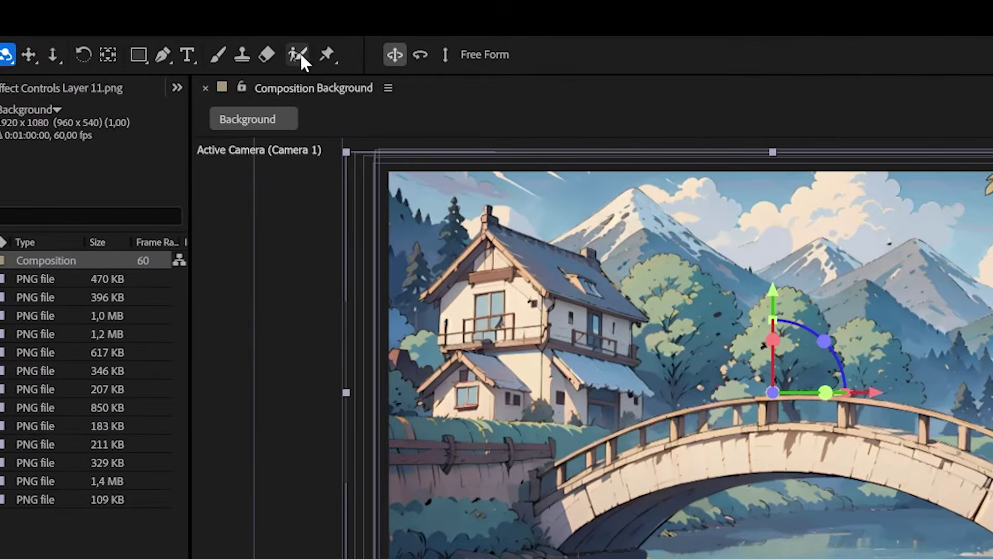
left_click(242, 32)
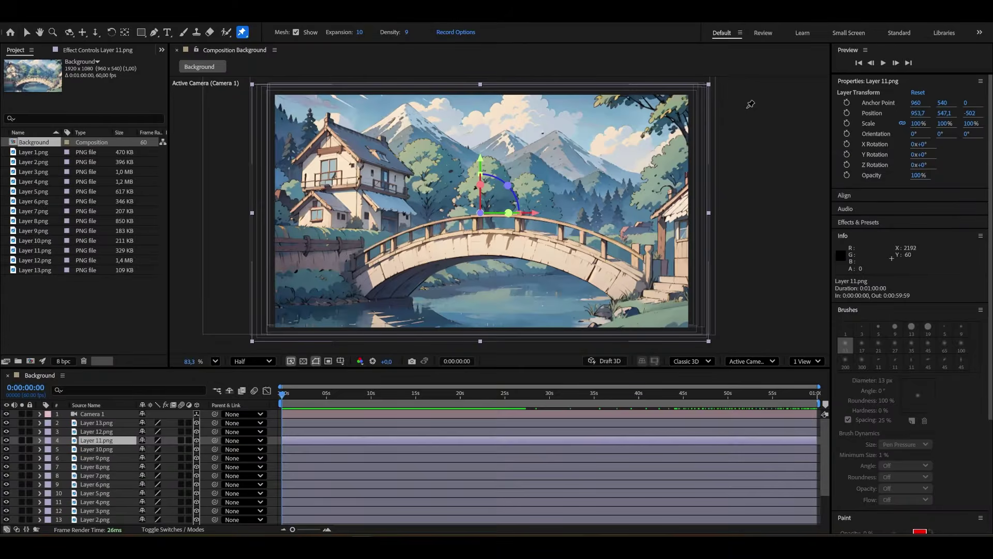
left_click_drag(746, 103, 637, 171)
scroll(643, 150, "up", 6)
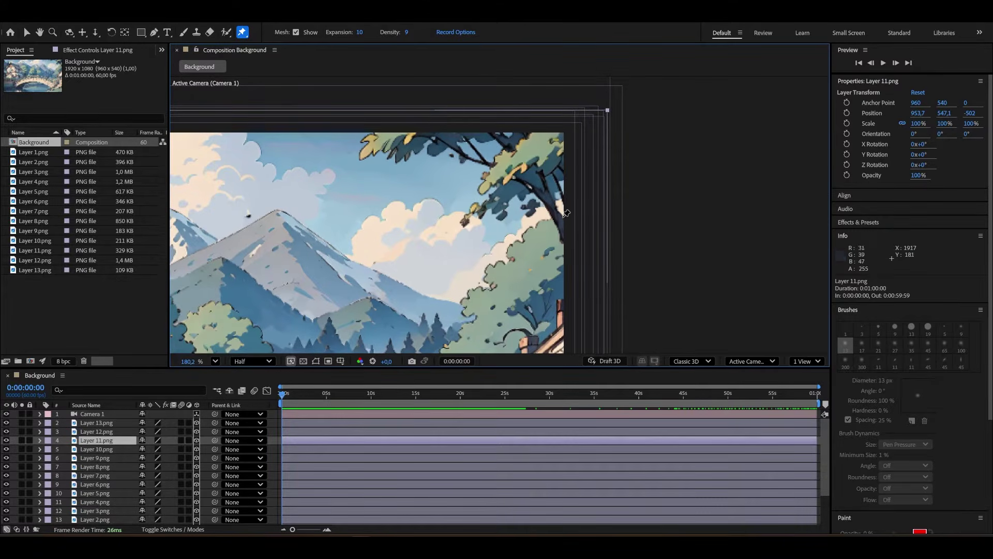
left_click(561, 222)
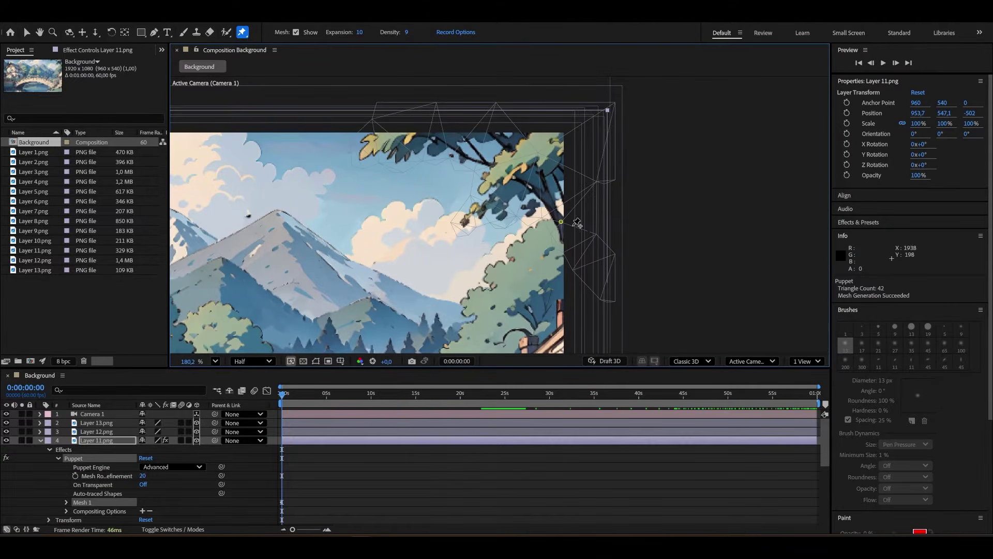
- Place a second puppet pin lower on Layer 11's trunk and a third on the overhanging branch, and test the branch's bend
left_click(564, 235)
left_click(416, 123)
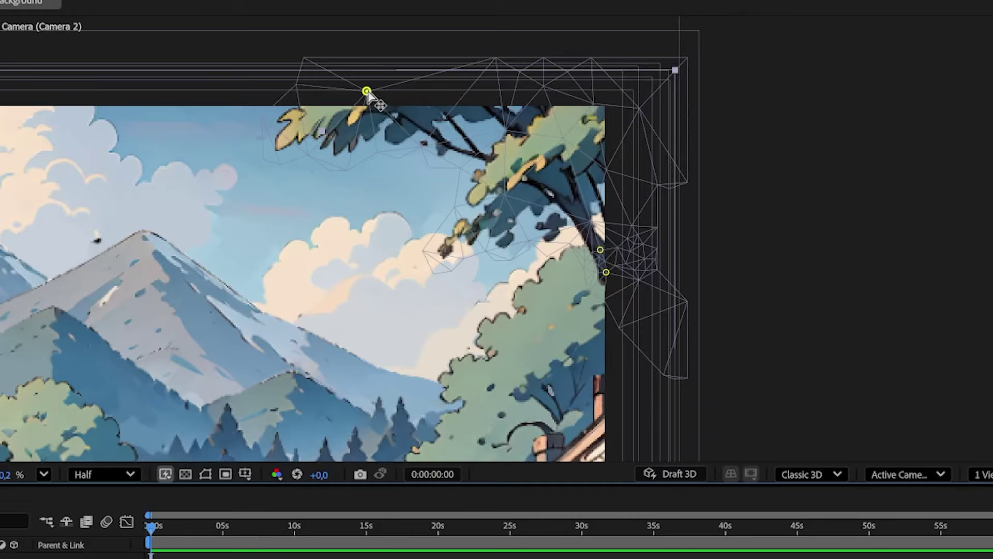
left_click_drag(366, 91, 348, 104)
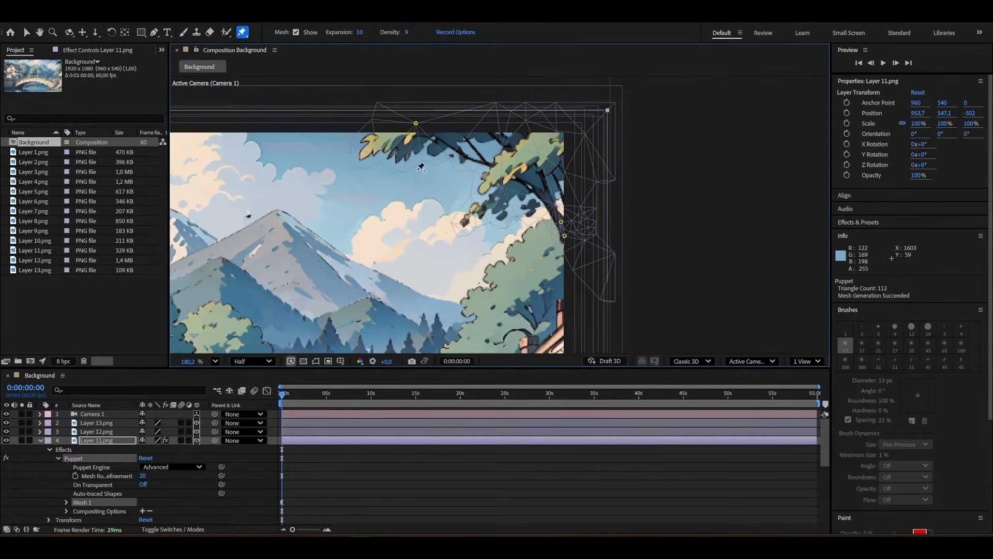
- Keyframe a slightly raised position for Layer 11's branch pin, Puppet Pin 3, at 0:00:34:37
scroll(398, 425, "down", 1)
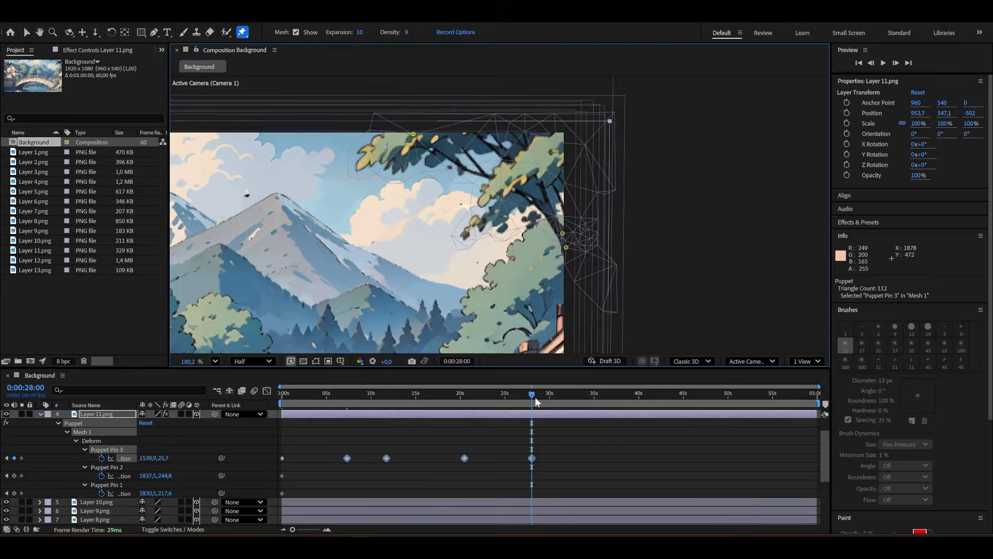
left_click_drag(416, 124, 419, 121)
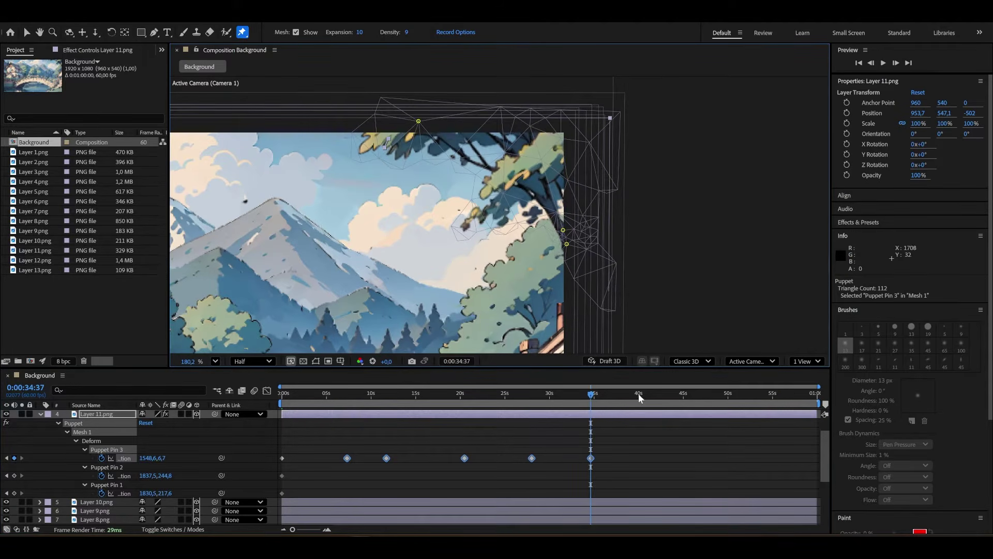
left_click_drag(592, 396, 669, 397)
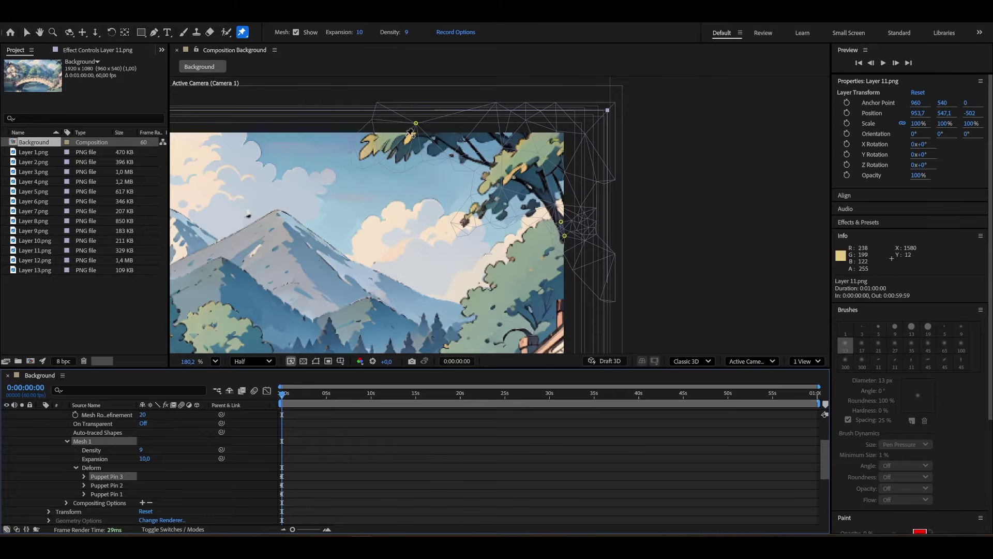
- Reveal Layer 11's pin keyframes and keyframe small moves of Puppet Pin 3 at 0:00:07:18, 0:00:11:43, 0:00:20:28 and 0:00:28:00
left_click(417, 124)
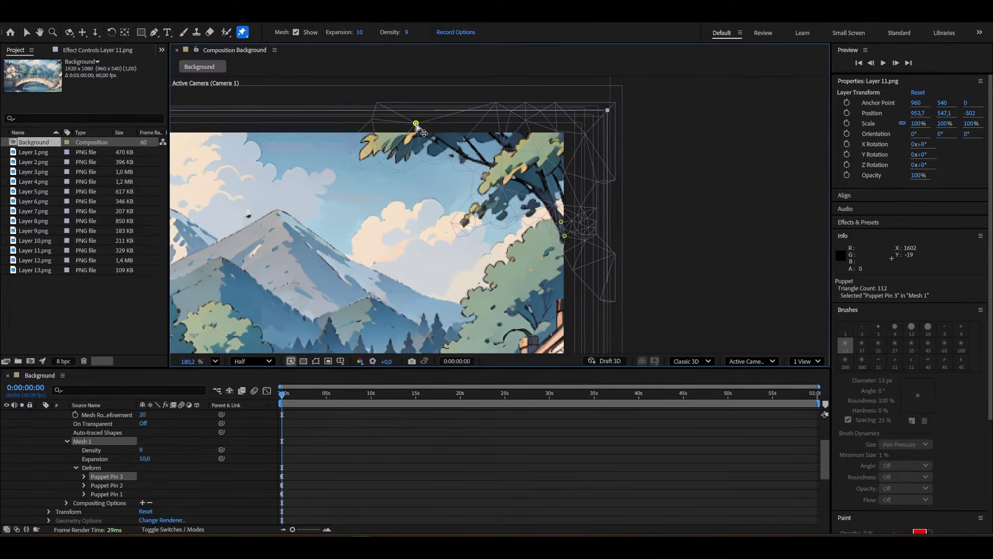
key("u")
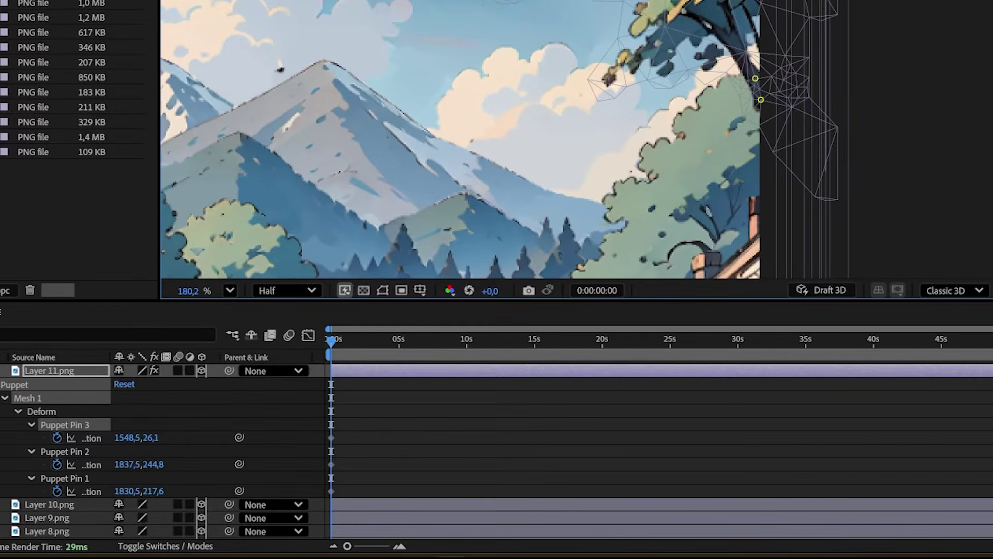
left_click_drag(341, 343, 430, 339)
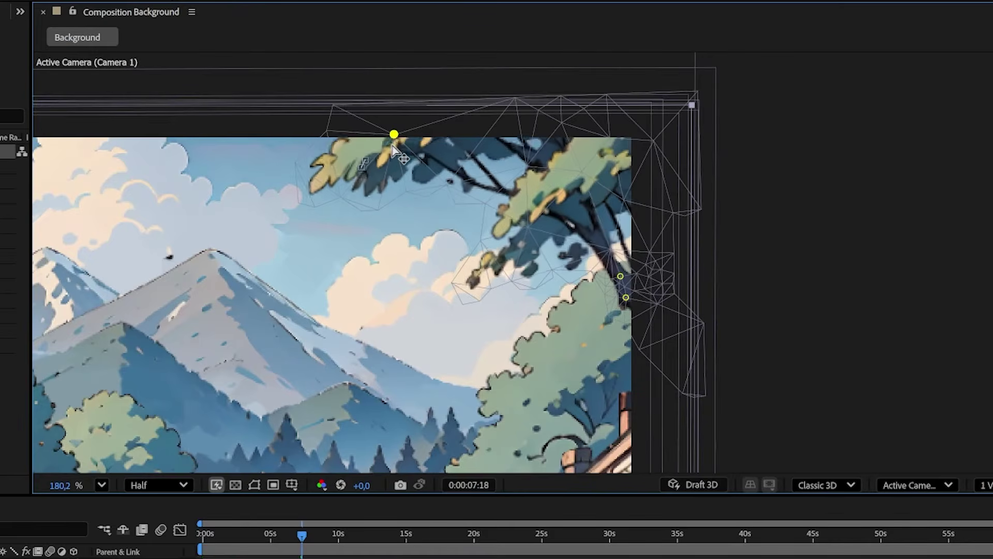
left_click_drag(392, 146, 393, 148)
left_click_drag(301, 536, 361, 532)
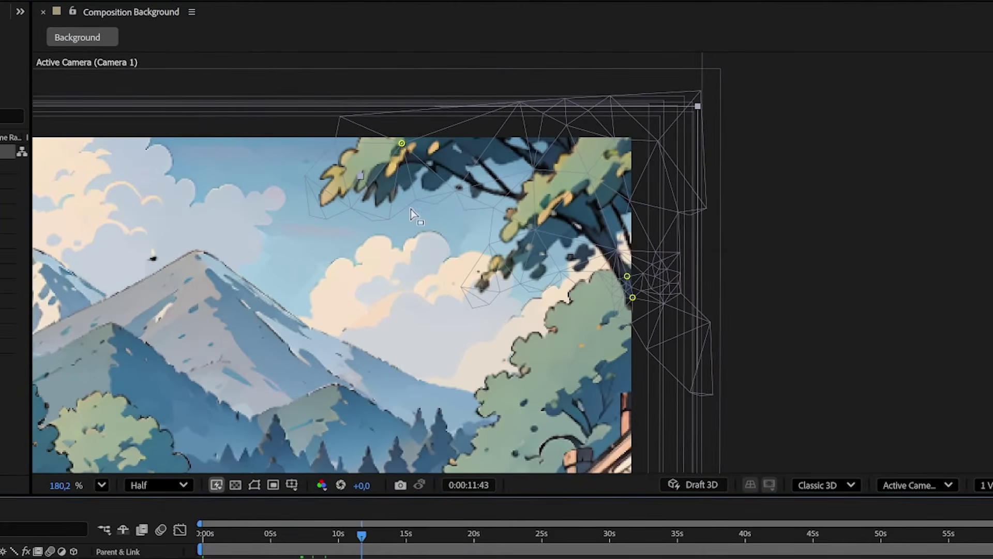
left_click_drag(400, 140, 401, 129)
left_click_drag(363, 534, 481, 534)
left_click_drag(404, 144, 404, 132)
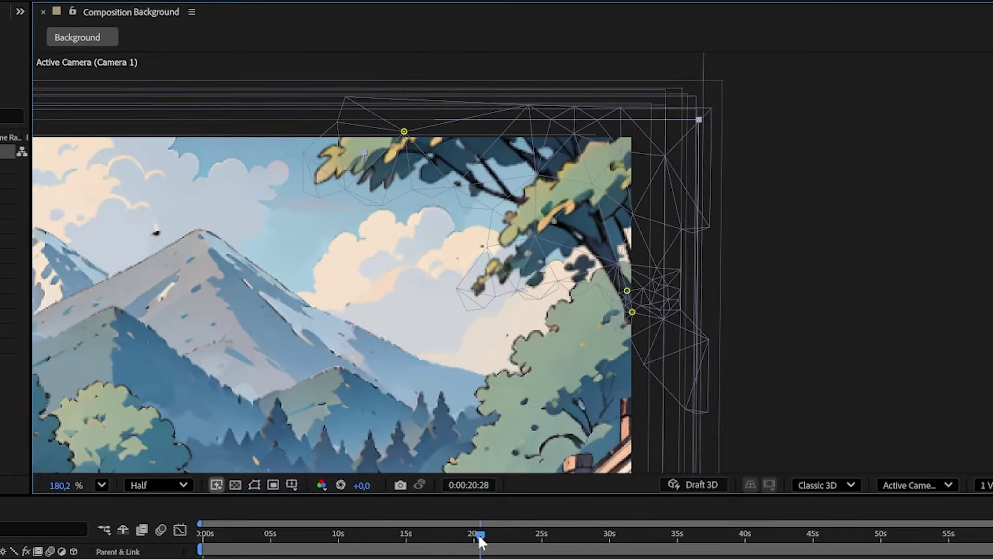
left_click_drag(481, 533, 582, 534)
left_click_drag(403, 135, 403, 139)
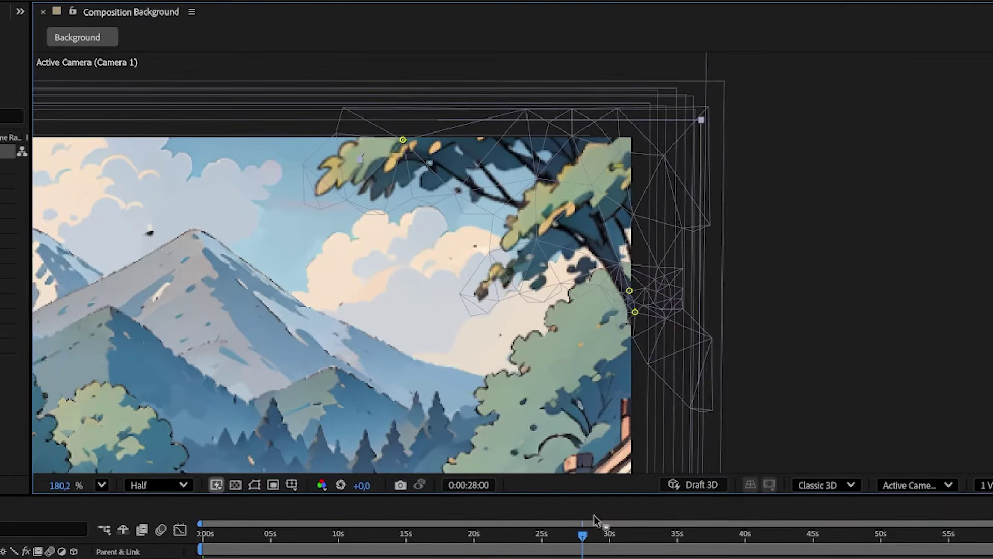
- Preview the tree branch's puppet-pin animation from the start of the composition
key("space")
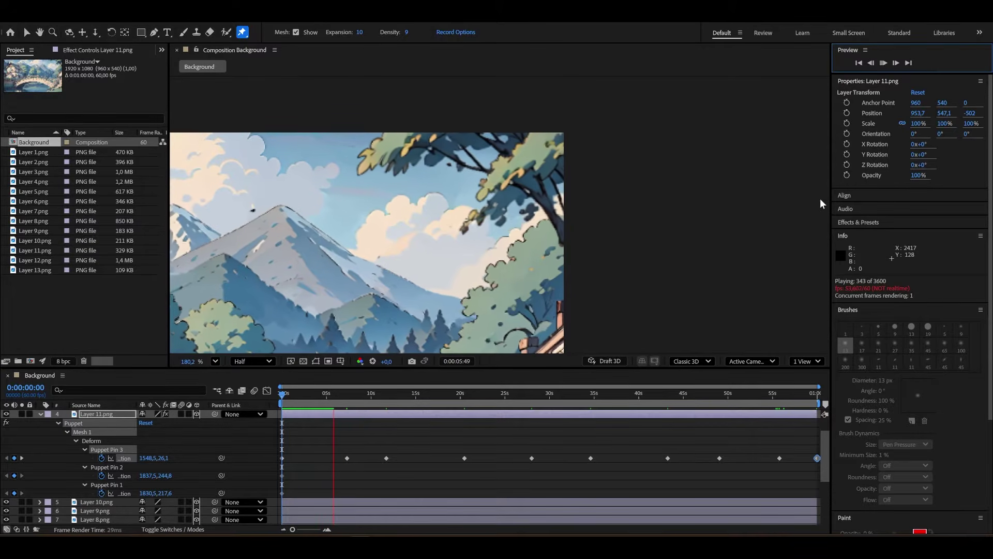
left_click(883, 63)
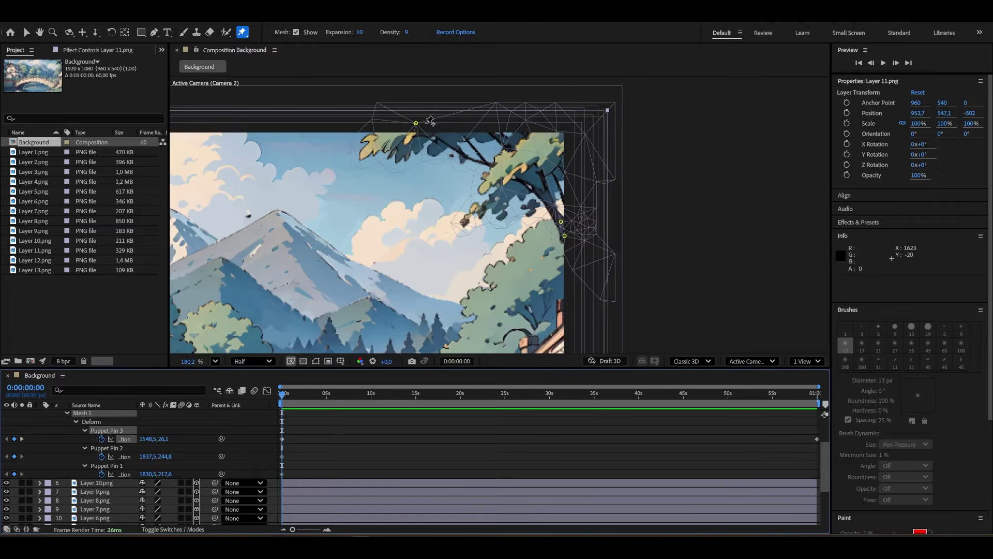
- Record a real-time sway of Layer 11's branch pin, Puppet Pin 3, starting at 0:00:00:00
left_click(416, 124)
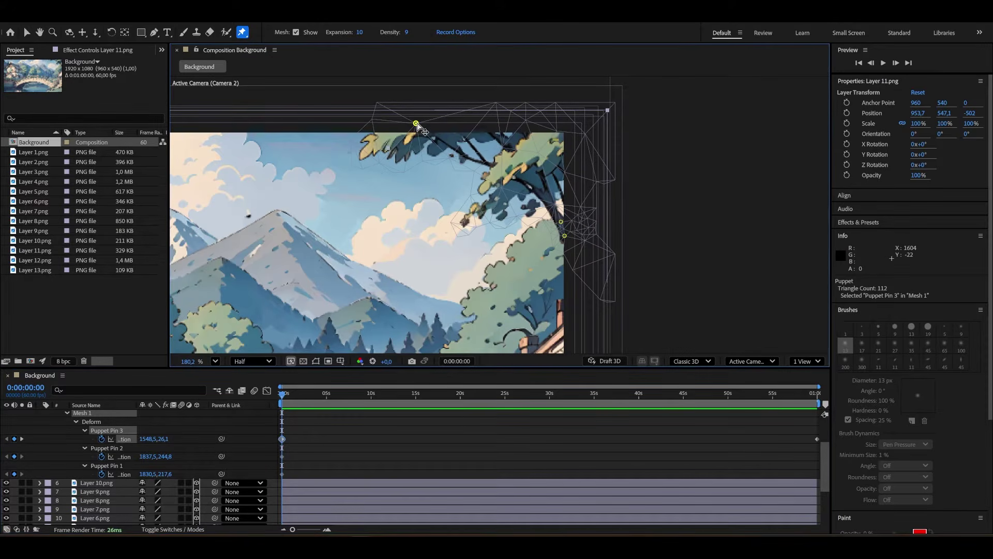
key("ctrl")
mouse_move(415, 126)
left_mouse_down()
mouse_move(415, 136)
mouse_move(428, 131)
mouse_move(417, 119)
mouse_move(402, 129)
mouse_move(416, 122)
left_mouse_up()
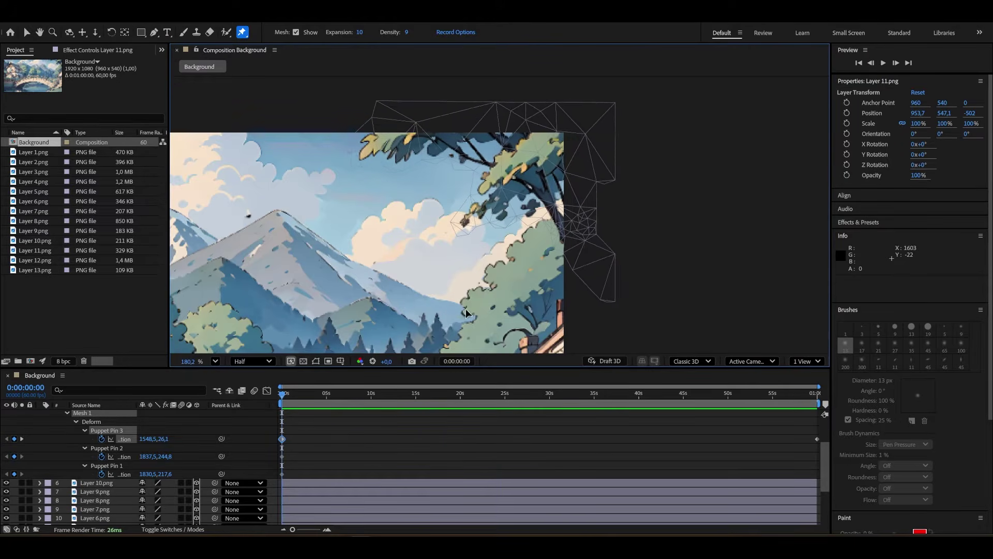
- Paste a copy of the recorded Puppet Pin 3 keyframes at 0:00:26:12, stretch both sets toward the composition's end, and preview the motion
mouse_move(528, 454)
left_mouse_down()
mouse_move(290, 425)
mouse_move(520, 394)
left_mouse_up()
key("ctrl+c")
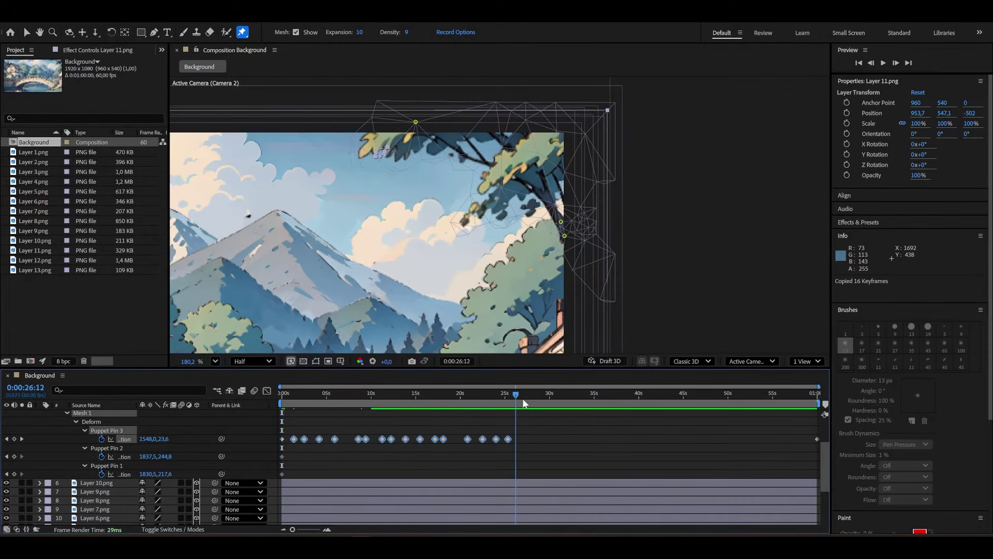
key("ctrl+v")
left_click_drag(290, 431, 806, 438)
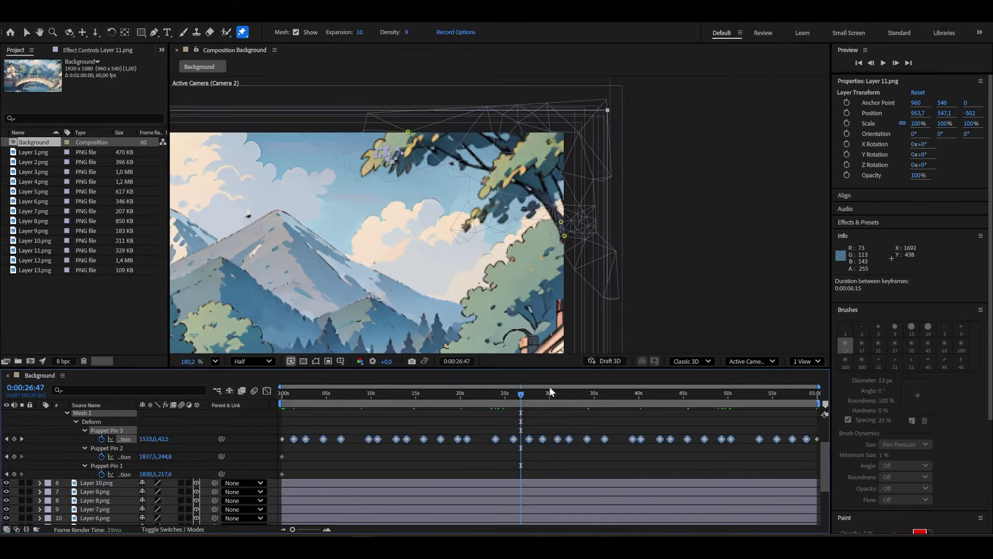
left_click_drag(520, 395, 269, 397)
left_click(884, 63)
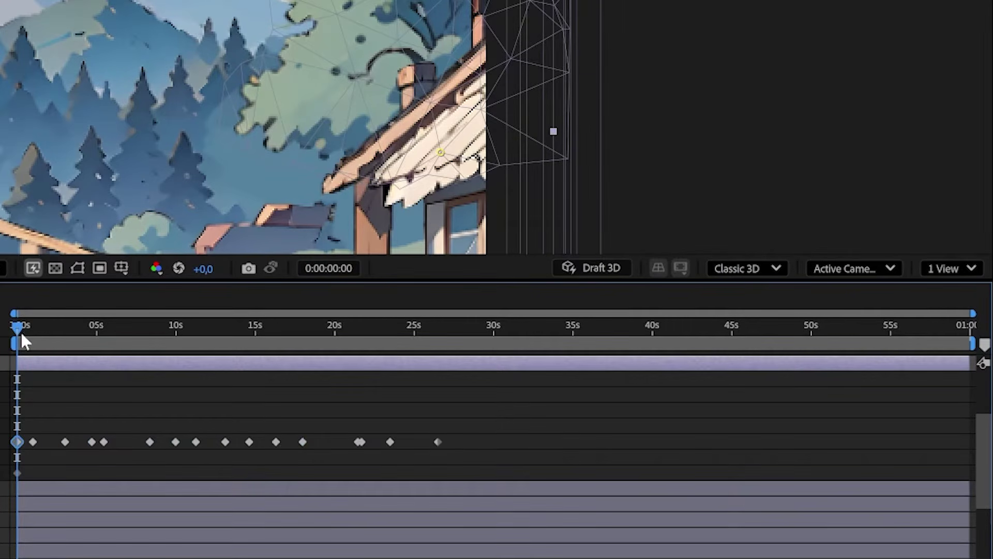
- Repeat Layer 9's Puppet Pin 2 motion from 0:00:28:03, paste its starting keyframe at 0:00:59:59, and stretch the in-between keyframes toward the end
left_click_drag(16, 331, 982, 339)
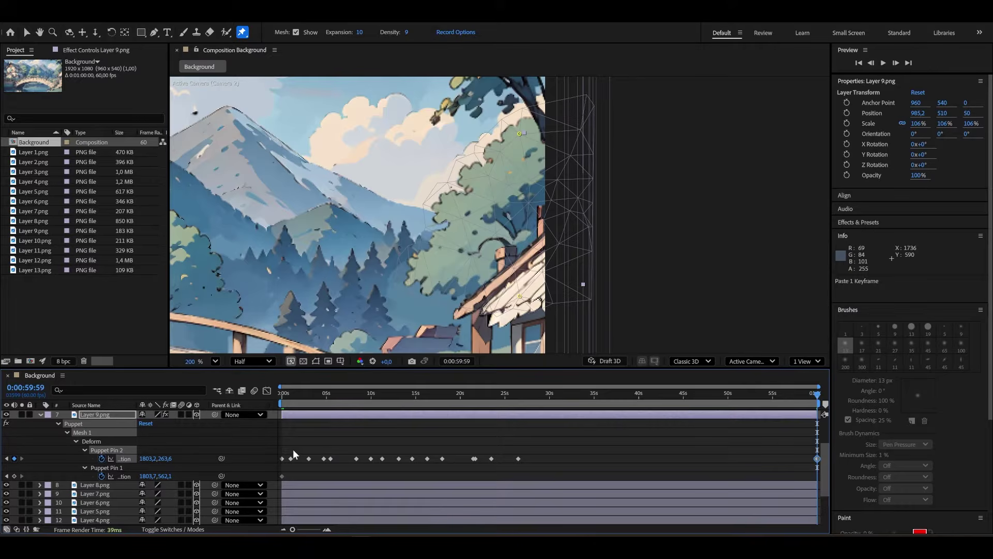
left_click_drag(25, 429, 435, 460)
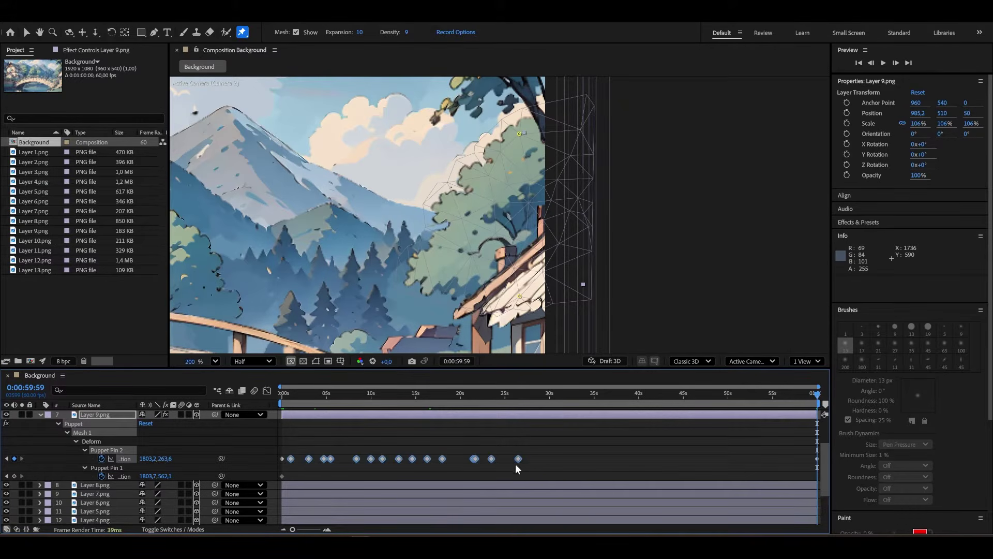
left_click_drag(639, 402, 534, 403)
key("ctrl+v")
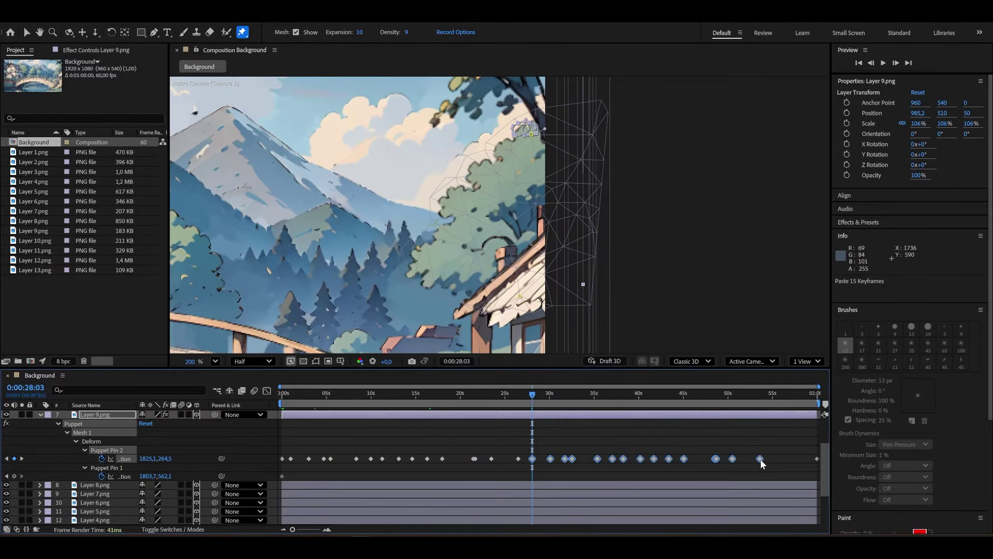
left_click_drag(773, 470, 288, 445)
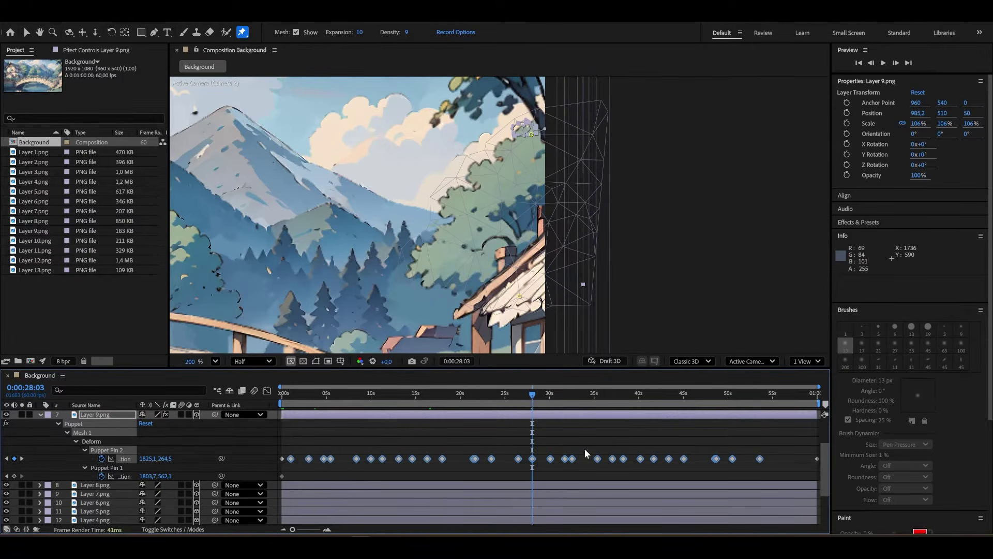
left_click_drag(758, 459, 803, 462)
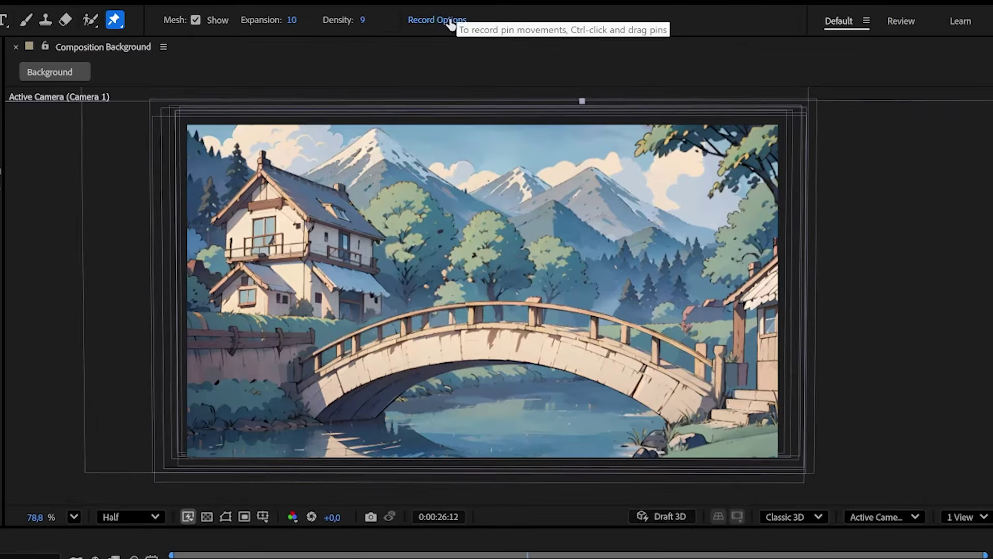
- Examine the Speed and Smoothing settings in Puppet Record Options, then accept them as they are
left_click(437, 21)
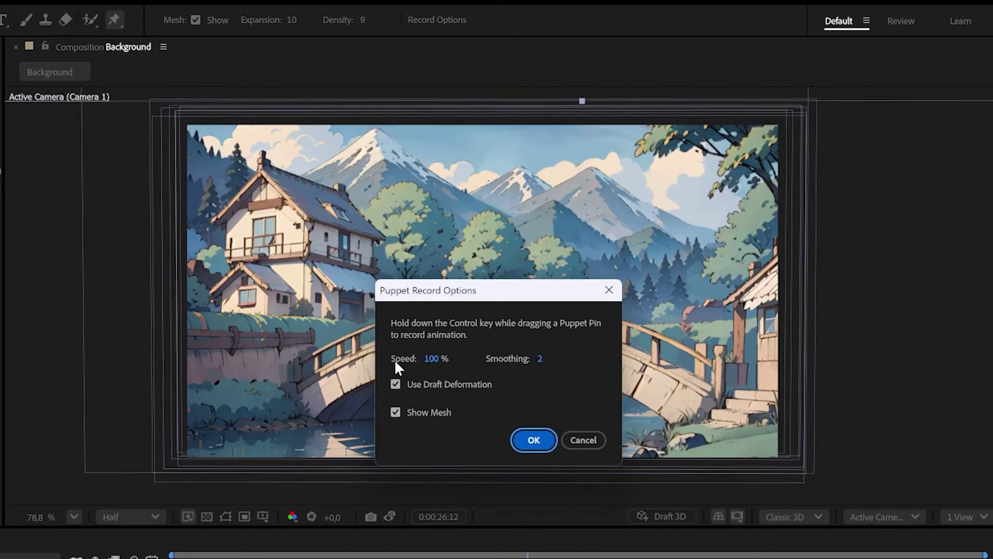
left_click(533, 439)
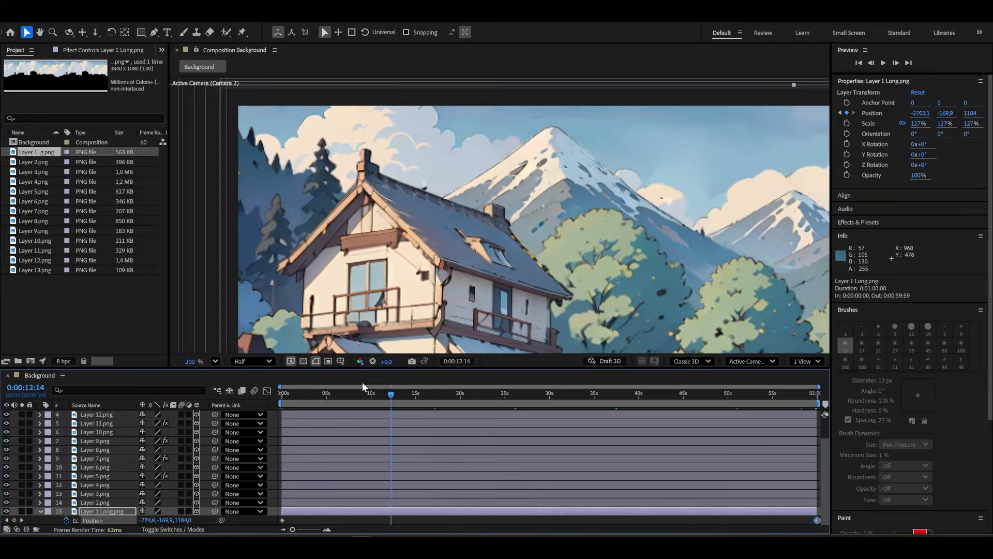
- Scrub through the composition to check the position animation of Layer 1 Long.png
left_click_drag(362, 383, 916, 379)
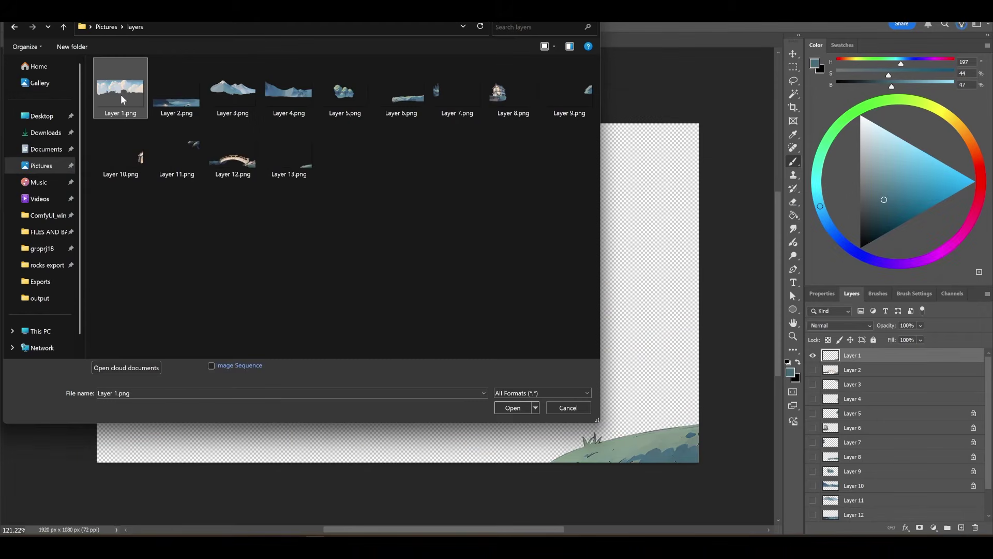
- Open Layer 1.png in Photoshop and place a duplicate of its sky layer flush against the original's right edge
left_click(514, 408)
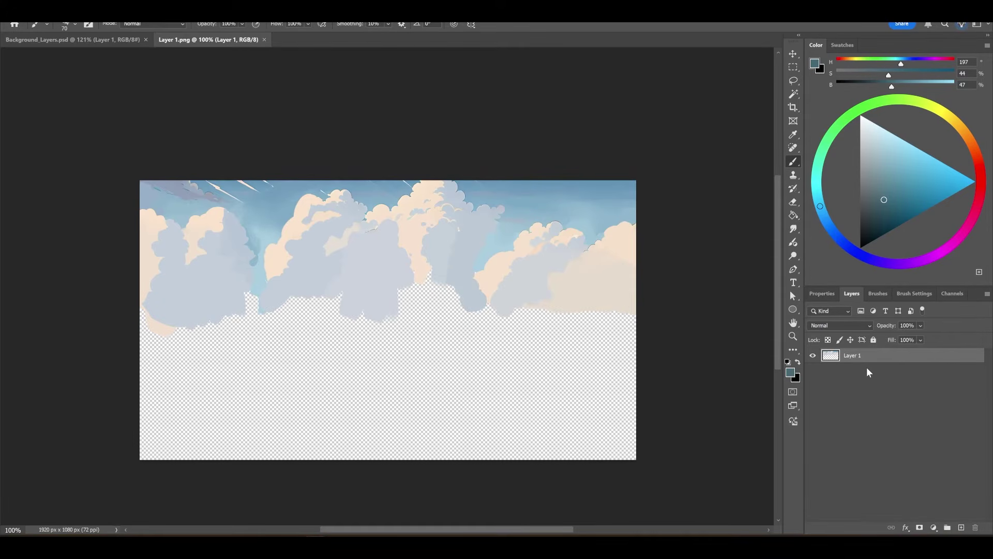
key("ctrl+j")
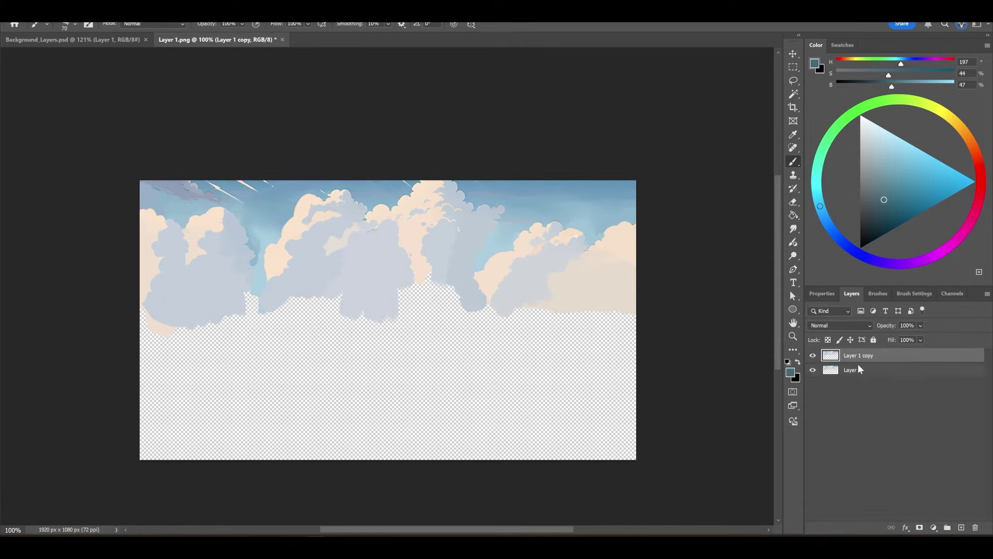
key("v")
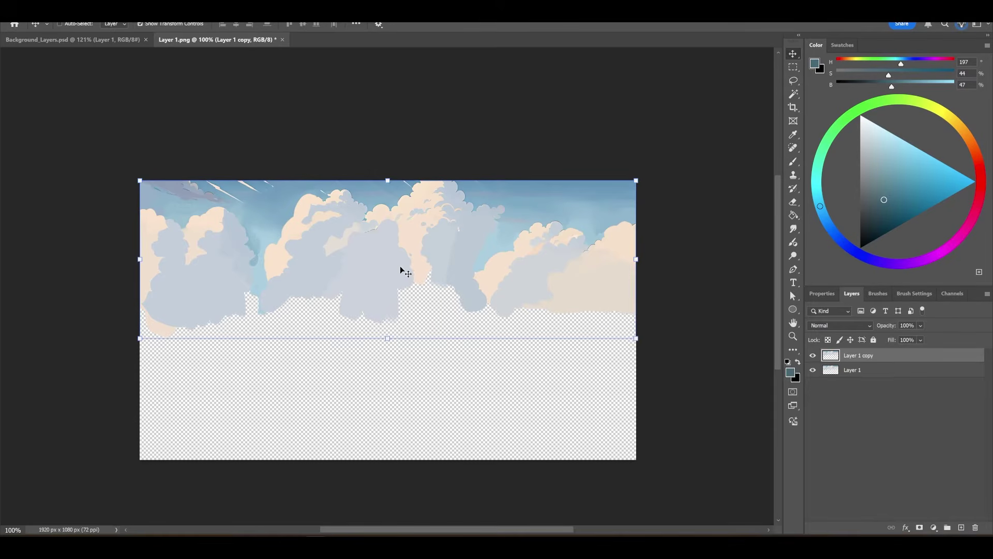
left_click_drag(330, 255, 599, 264)
scroll(501, 269, "down", 4)
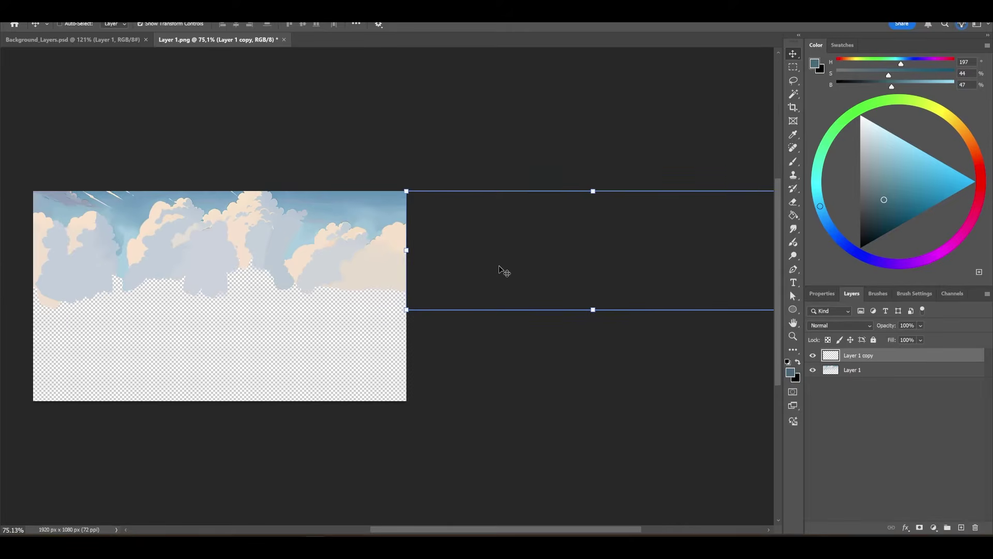
left_click_drag(495, 530, 504, 530)
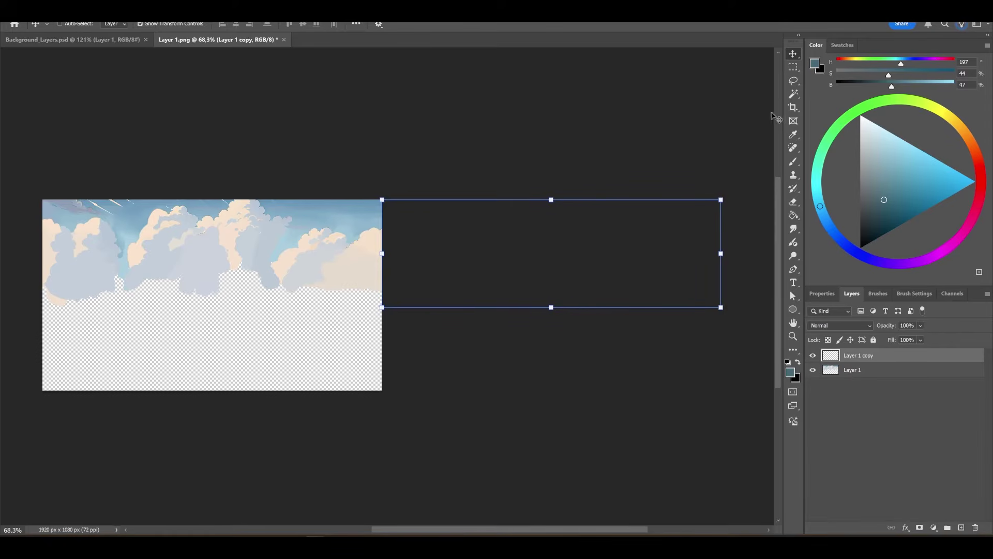
- Widen the canvas to 3840 px with the Crop tool so it holds both sky copies side by side
left_click(793, 114)
left_click_drag(380, 290, 550, 290)
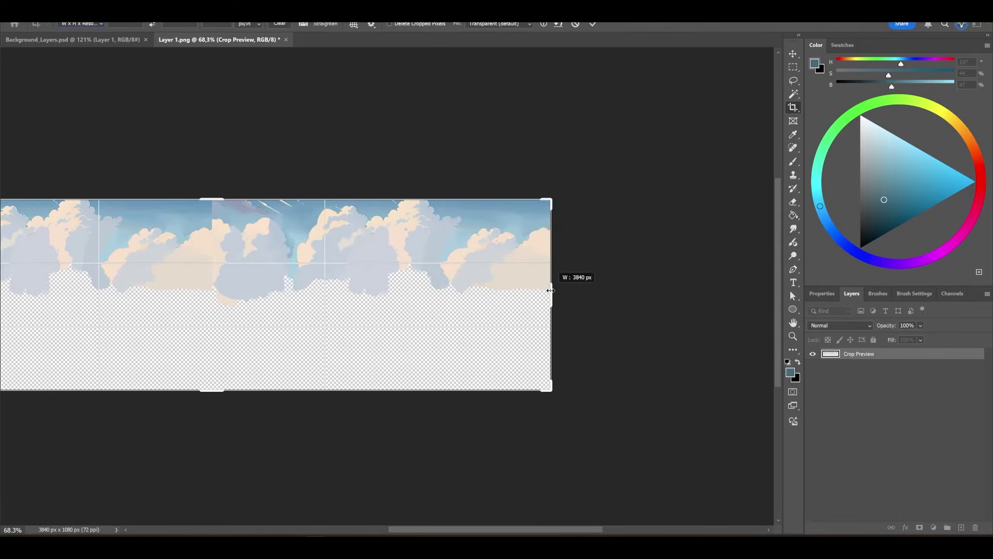
left_click(592, 24)
left_click_drag(464, 530, 412, 530)
left_click_drag(778, 232, 778, 228)
- Copy a strip of Layer 1 along the seam to a new layer and merge it with Layer 1 copy
left_click(793, 68)
left_click_drag(376, 206, 423, 323)
left_click(881, 366)
key("ctrl+j")
left_click(869, 354, "shift")
right_click(870, 362)
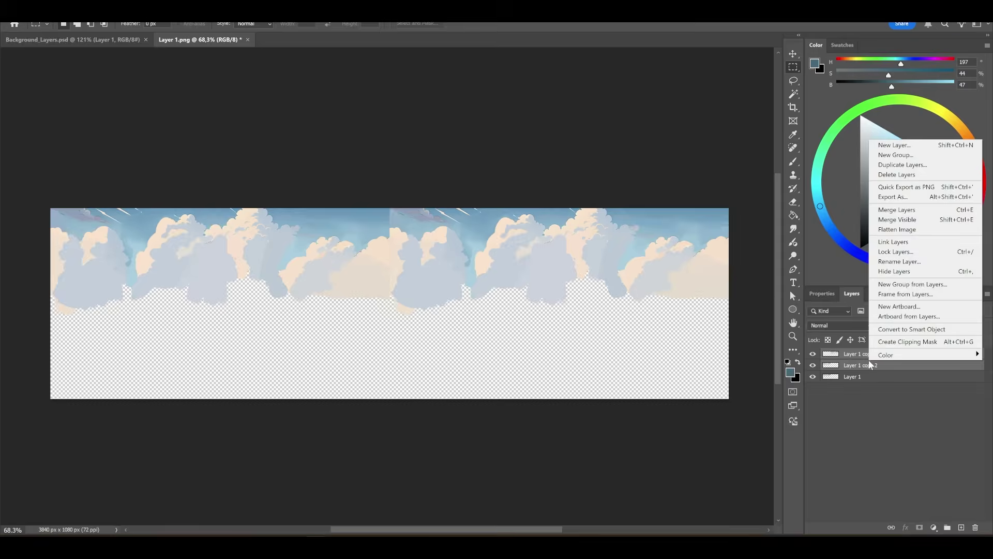
left_click(895, 209)
- Paint over the seam in the upper sky and clouds with the Brush, using colours sampled from both sides
scroll(401, 223, "up", 7)
key("b")
left_click(379, 233, "alt")
mouse_move(379, 233)
left_mouse_down()
mouse_move(400, 239)
mouse_move(371, 199)
mouse_move(395, 208)
mouse_move(346, 195)
left_mouse_up()
left_click(384, 219, "alt")
left_click(363, 206, "alt")
left_click(395, 207, "alt")
key("r")
scroll(339, 193, "down", 2)
- Paint the lower cloud edge at the seam with the Brush, using colours sampled from the adjoining clouds
key("b")
left_click(402, 331, "alt")
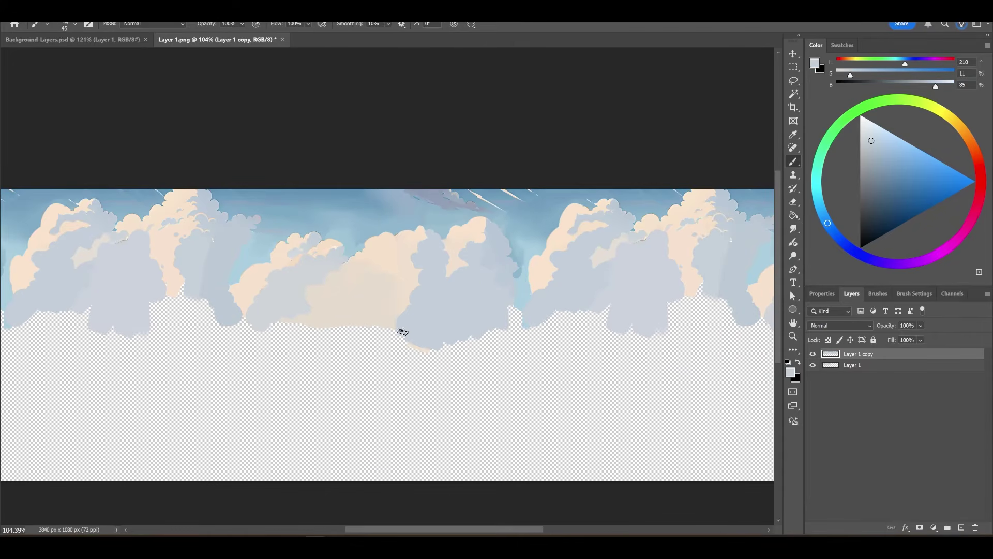
left_click_drag(423, 315, 387, 329)
scroll(414, 238, "up", 4)
left_click(418, 245, "alt")
left_click_drag(418, 246, 430, 250)
- Blend the sky above the clouds at the seam with brush strokes in blues sampled beside it
scroll(426, 222, "down", 4)
left_click(412, 224, "alt")
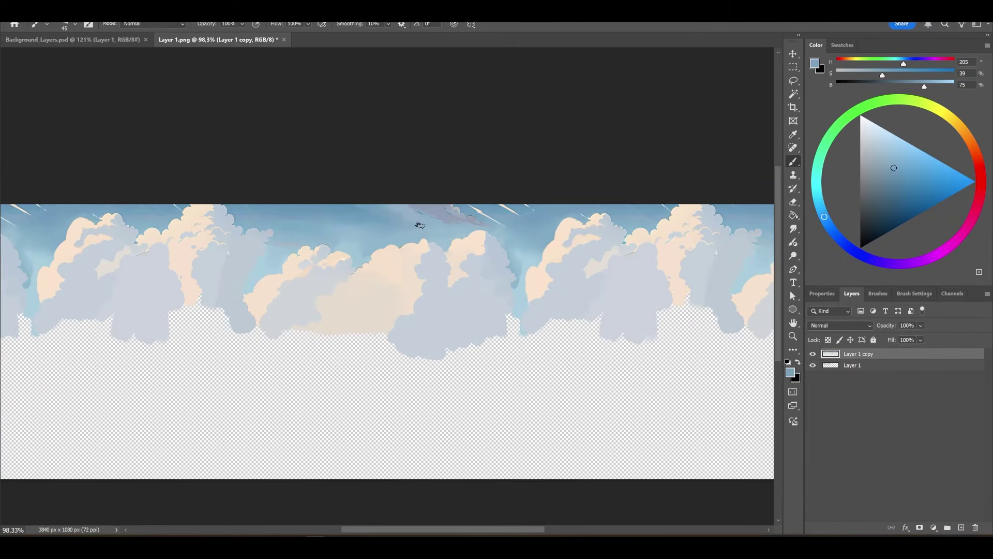
left_click(446, 237, "alt")
left_click_drag(388, 218, 399, 235)
scroll(398, 235, "down", 2)
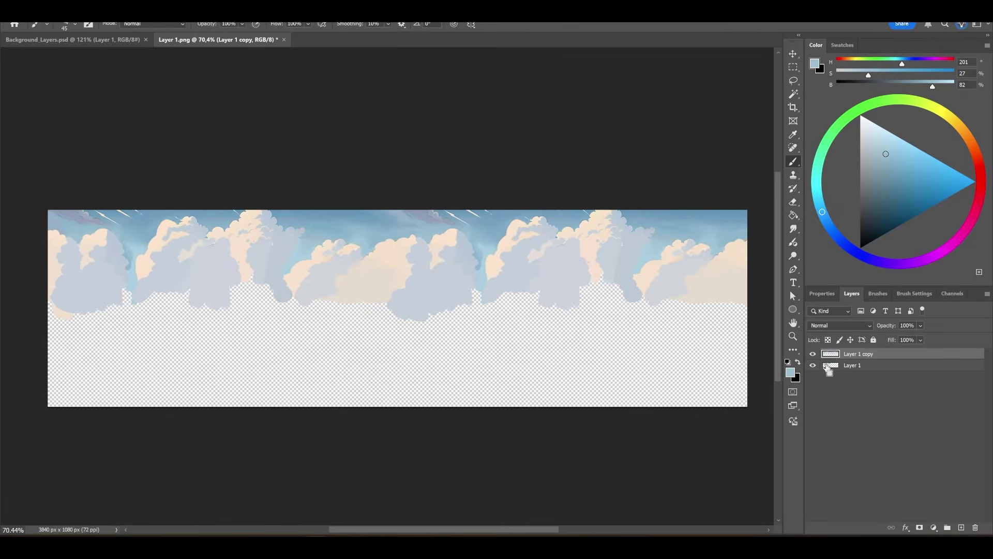
- Duplicate Layer 1 copy, shift the duplicate left until its right edge meets the canvas midpoint, and toggle both layers' visibility to compare them
key("ctrl+j")
key("v")
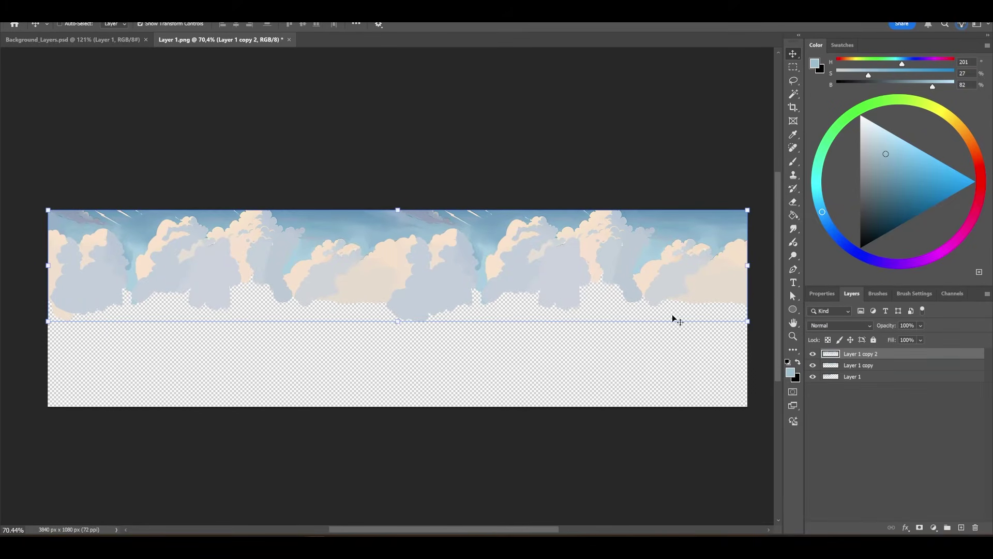
left_click_drag(636, 280, 288, 276)
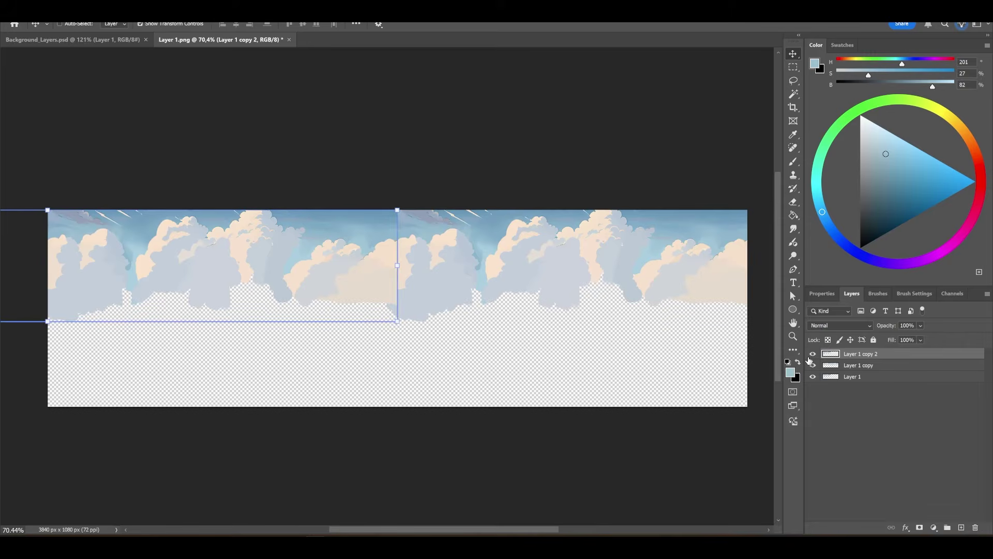
left_click(812, 354)
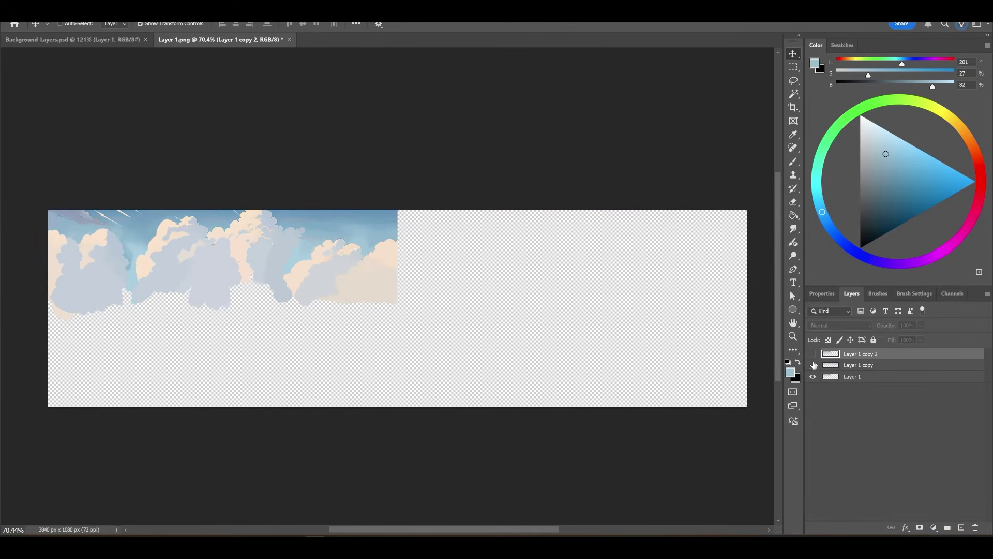
left_click(813, 365)
left_click(812, 354)
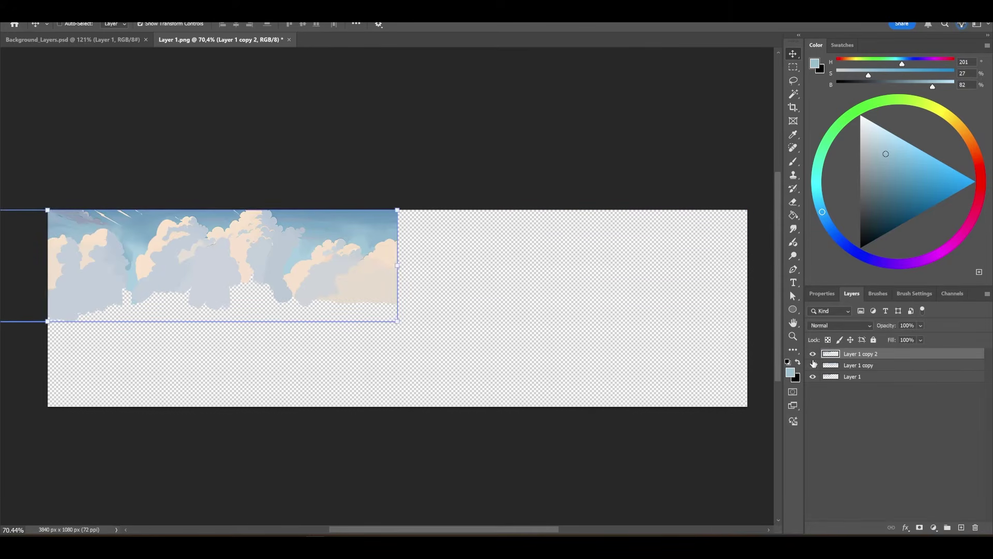
left_click(812, 365)
- Mask Layer 1 copy 2 to a rectangular selection around the clouds at the canvas's left end
scroll(267, 268, "up", 2)
scroll(266, 270, "up", 1)
key("d")
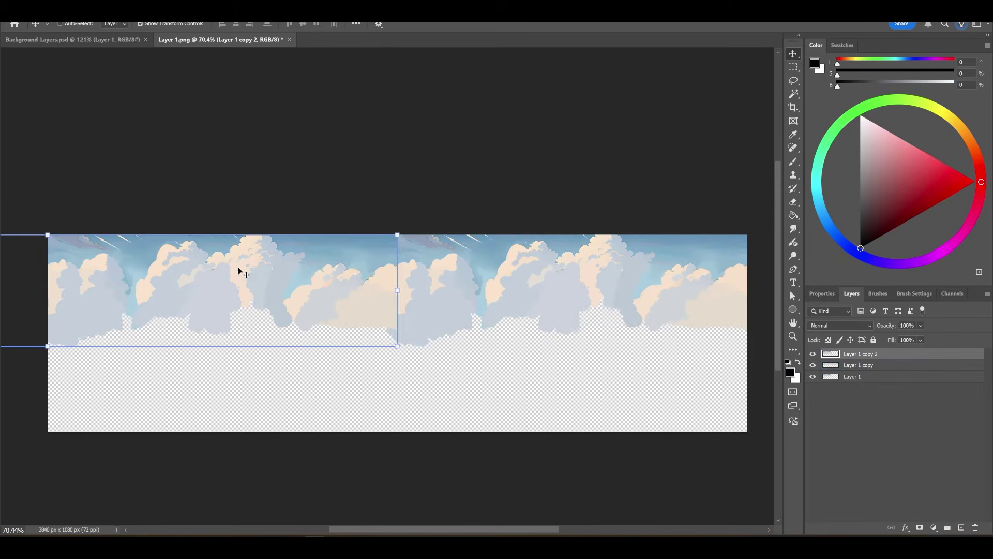
key("b")
key("m")
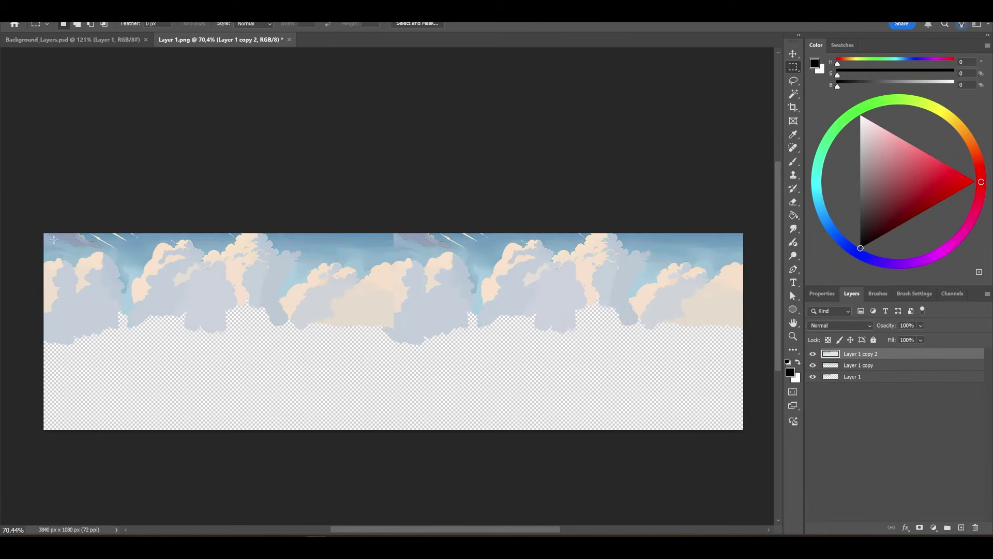
left_click_drag(23, 222, 261, 360)
left_click(920, 528)
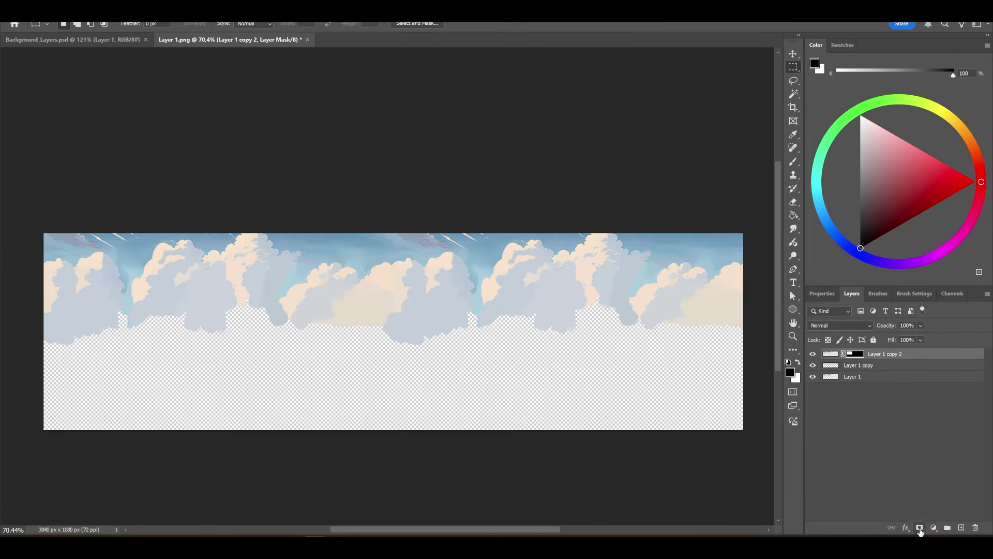
- Duplicate Layer 1 copy and shift the duplicate right until its left edge meets the canvas midpoint
left_click(863, 366)
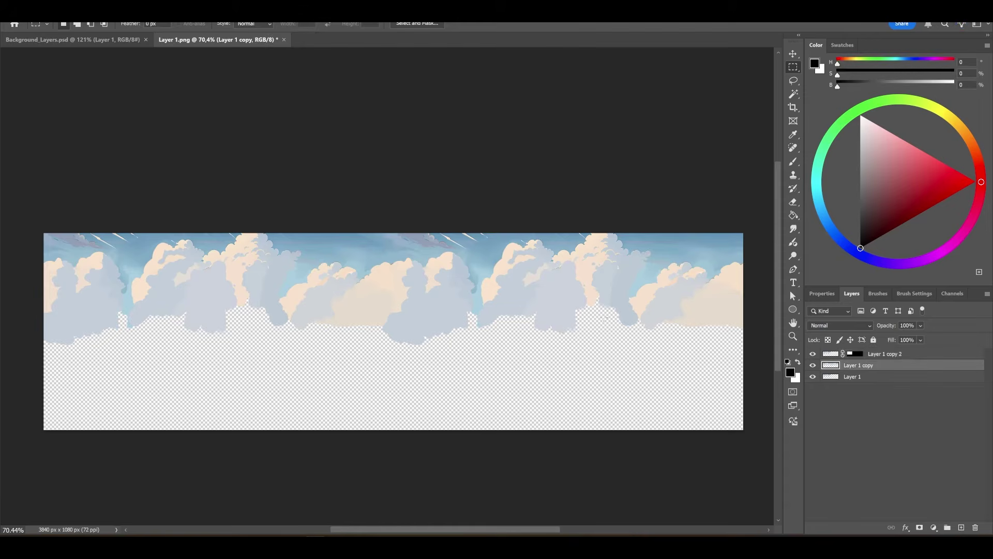
key("ctrl+j")
key("v")
scroll(458, 352, "down", 3)
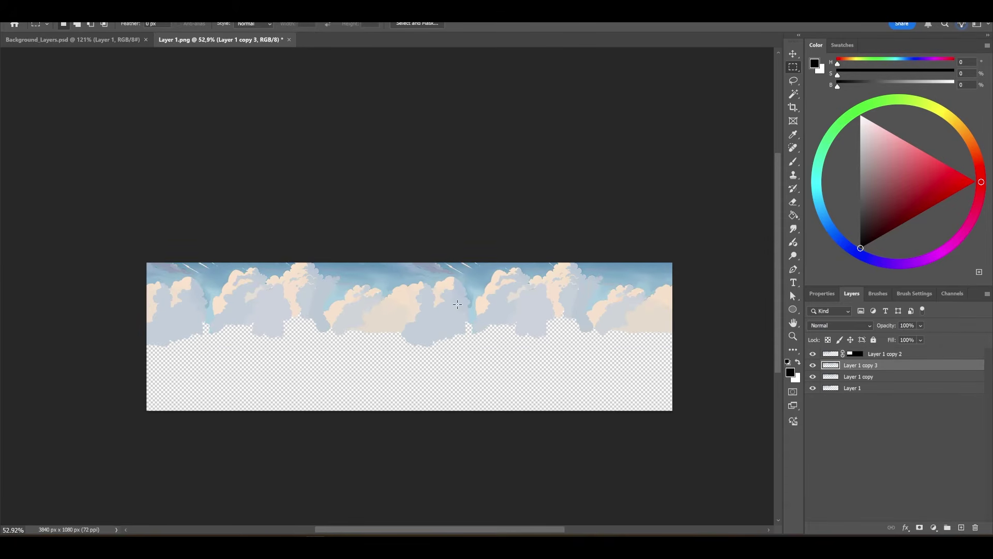
left_click_drag(284, 303, 561, 316)
scroll(562, 316, "up", 5)
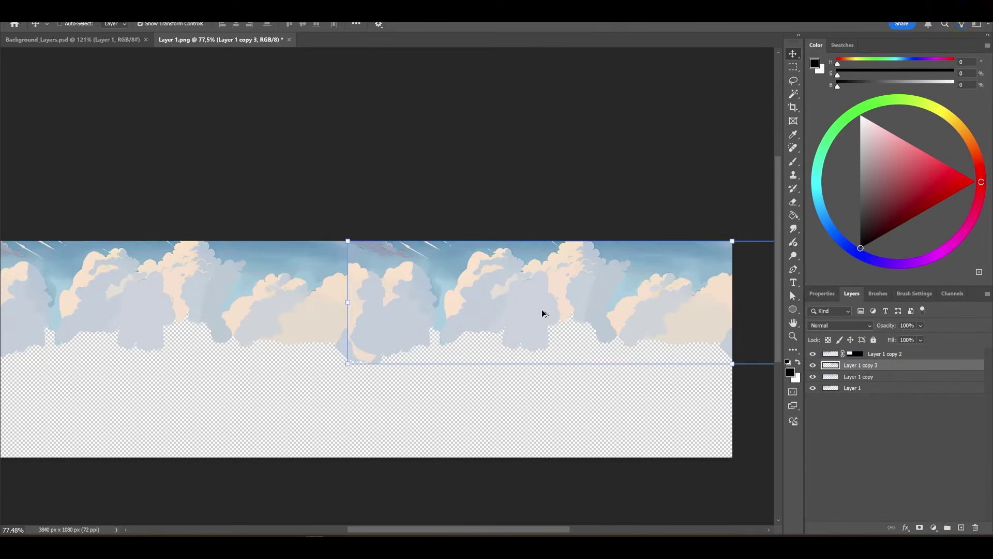
- Mask Layer 1 copy 3 to a rectangular selection around the clouds at the canvas's right end
key("m")
scroll(523, 195, "down", 1)
left_click_drag(526, 217, 753, 369)
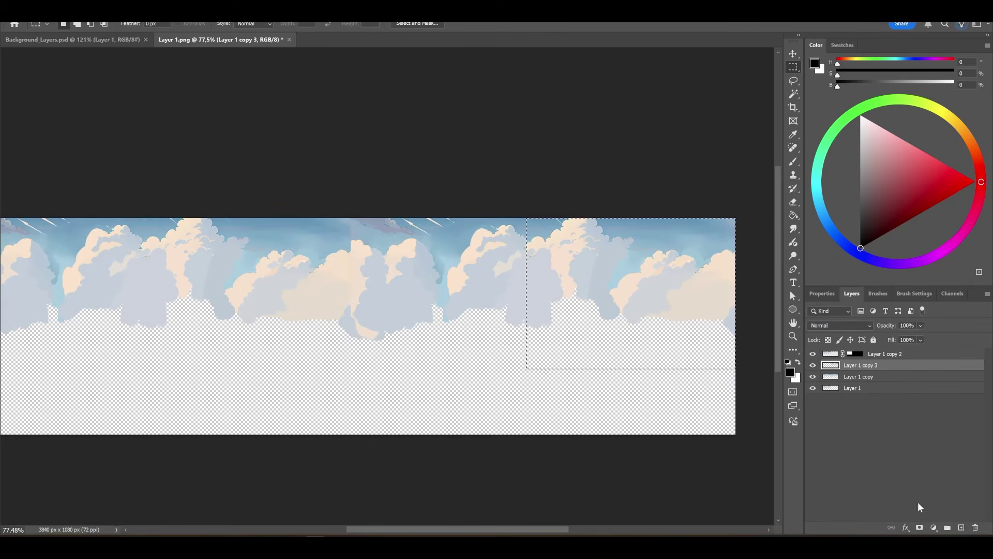
left_click(921, 531)
scroll(426, 378, "down", 2)
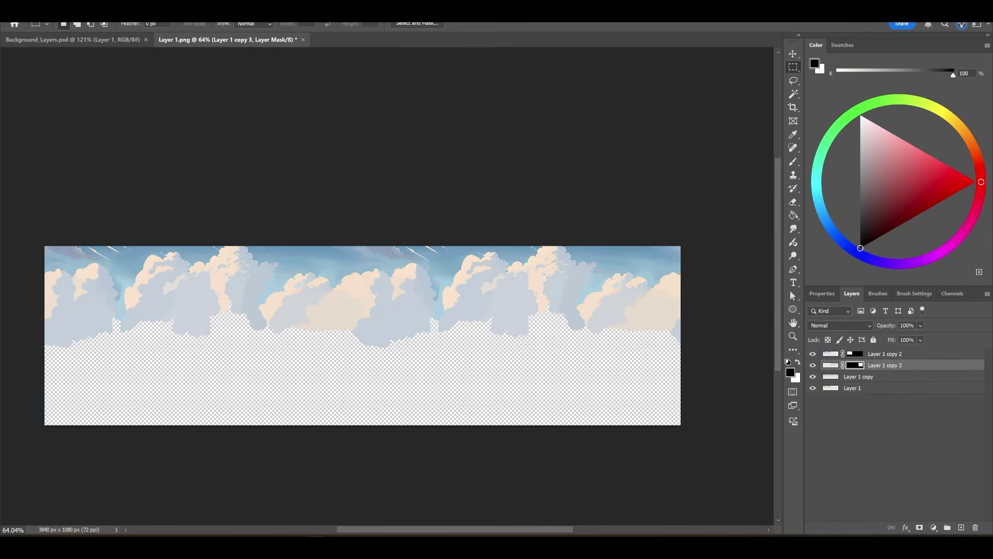
- Slide both sky copies left together to inspect how they tile, and dismiss the Save As dialog
left_click_drag(491, 530, 483, 529)
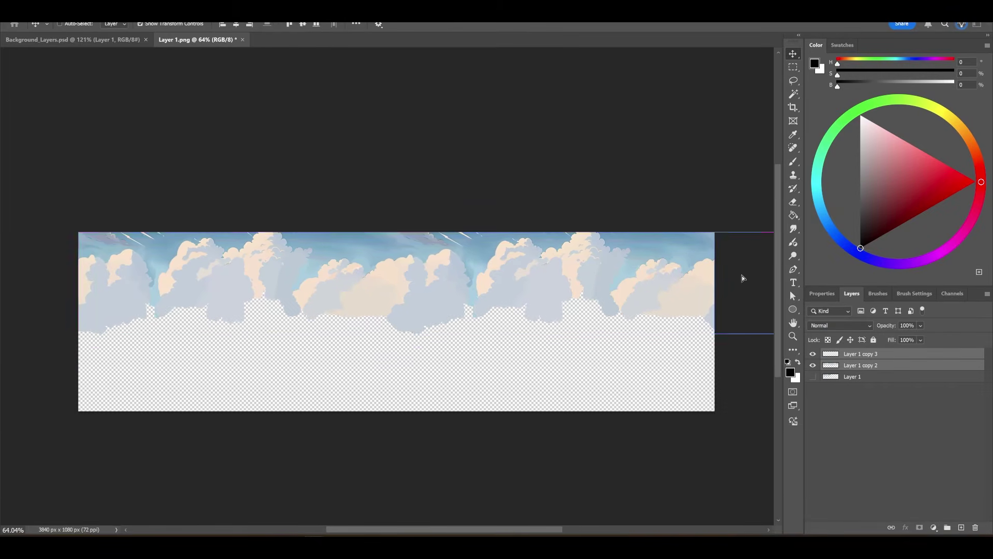
left_click_drag(742, 278, 237, 257)
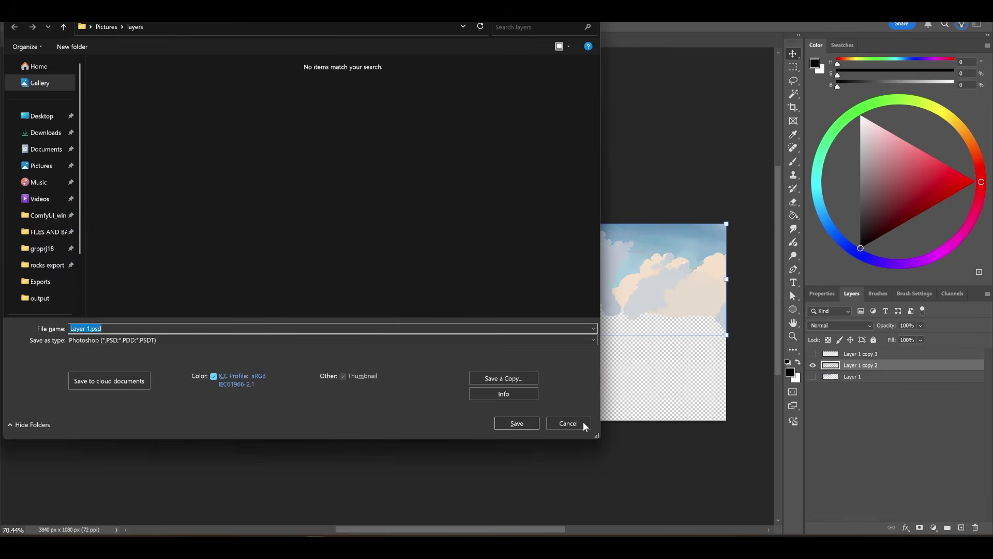
left_click(568, 423)
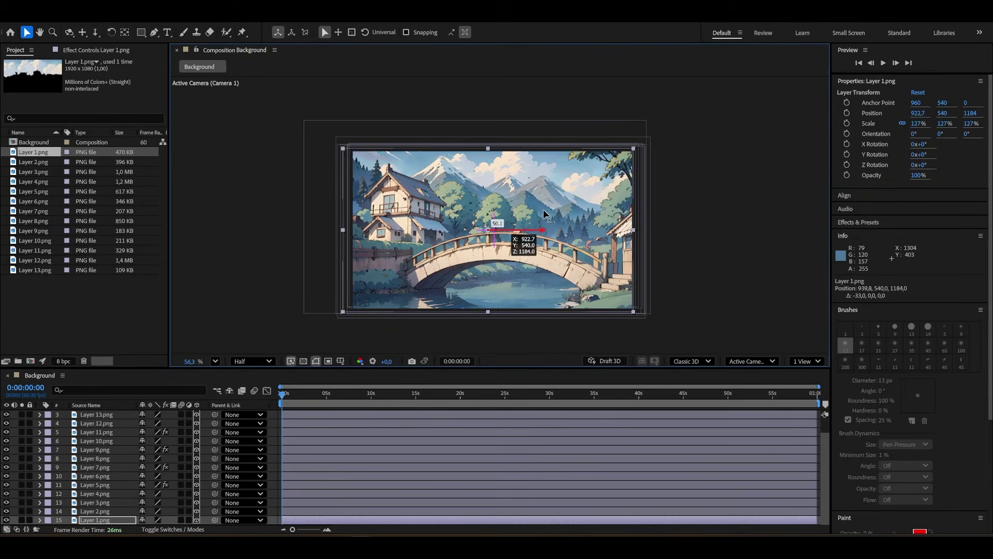
- Switch to After Effects and replace the Layer 1.png footage with Layer 1 Long.png
left_click_drag(544, 213, 546, 217)
right_click(50, 154)
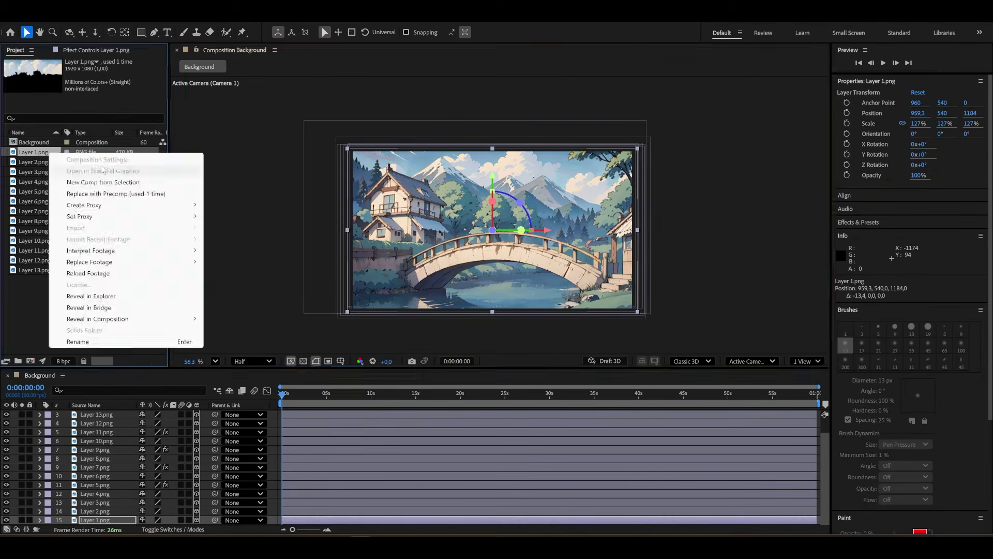
mouse_move(181, 264)
left_click(223, 262)
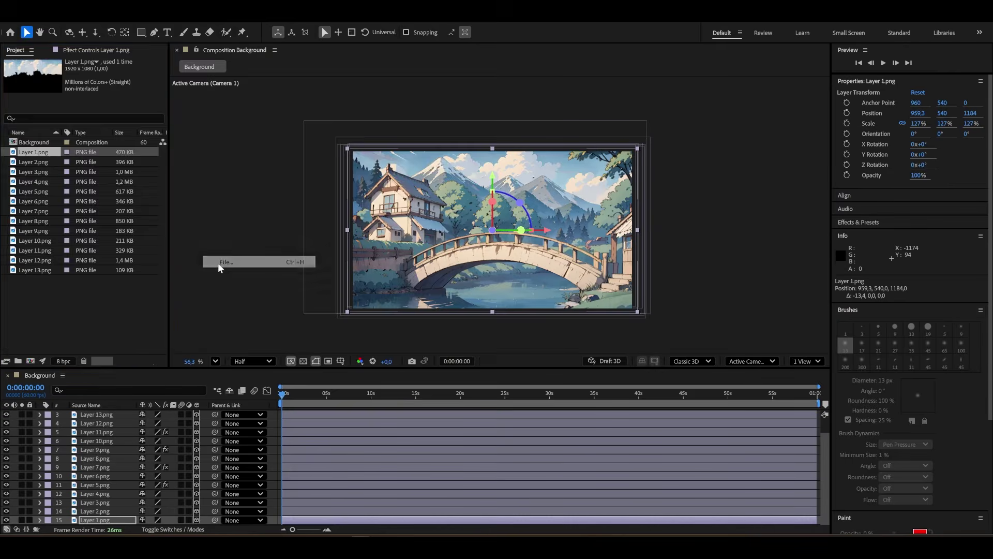
left_click(123, 124)
left_click(408, 326)
- Move the Layer 1 Long.png sky layer 1250 px along X so its left edge lines up with the scene
scroll(522, 254, "up", 2)
mouse_move(532, 211)
left_mouse_down()
mouse_move(637, 209)
mouse_move(519, 209)
mouse_move(544, 209)
left_mouse_up()
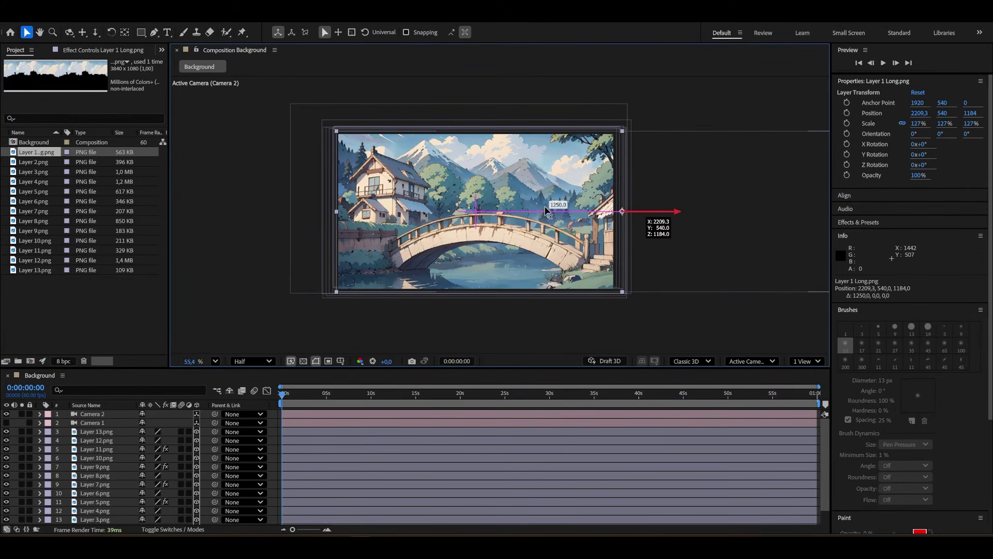
scroll(542, 212, "up", 3)
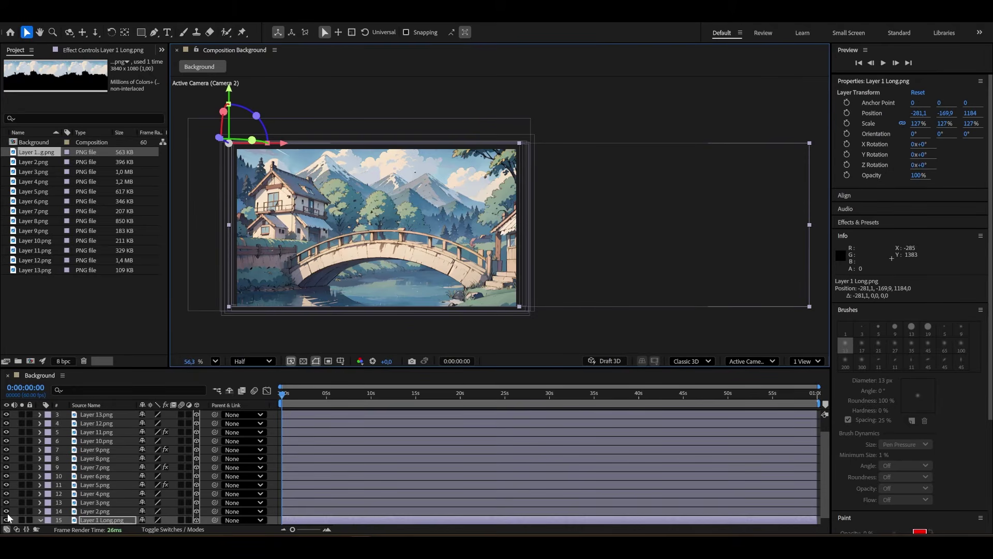
- Set a Position keyframe for Layer 1 Long.png at 0:00:00:00 with the value -281,1, -169,9, 1184
scroll(8, 517, "down", 1)
left_click(86, 519)
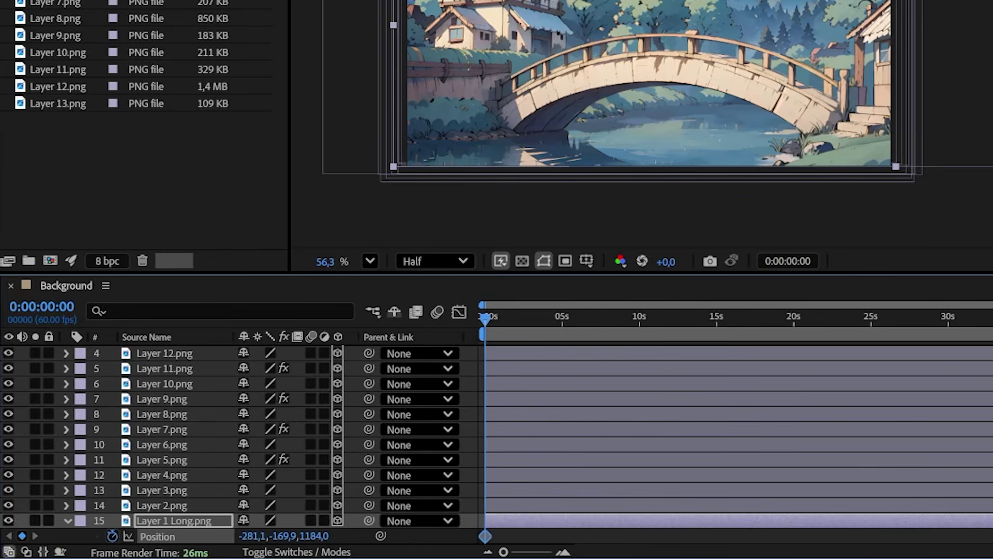
scroll(641, 62, "down", 1)
scroll(764, 47, "up", 2)
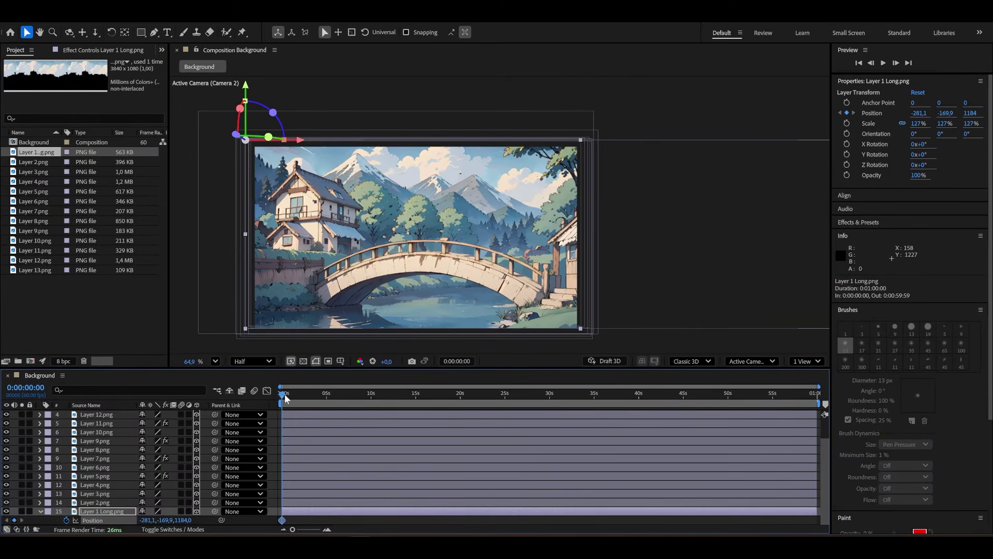
- At 0:00:59:59, reduce the sky layer's X position by 2400 to -2681,1, and preview the cloud movement from the start
left_click_drag(383, 397, 833, 391)
left_click(920, 113)
key("Right")
type("-2400")
key("Return")
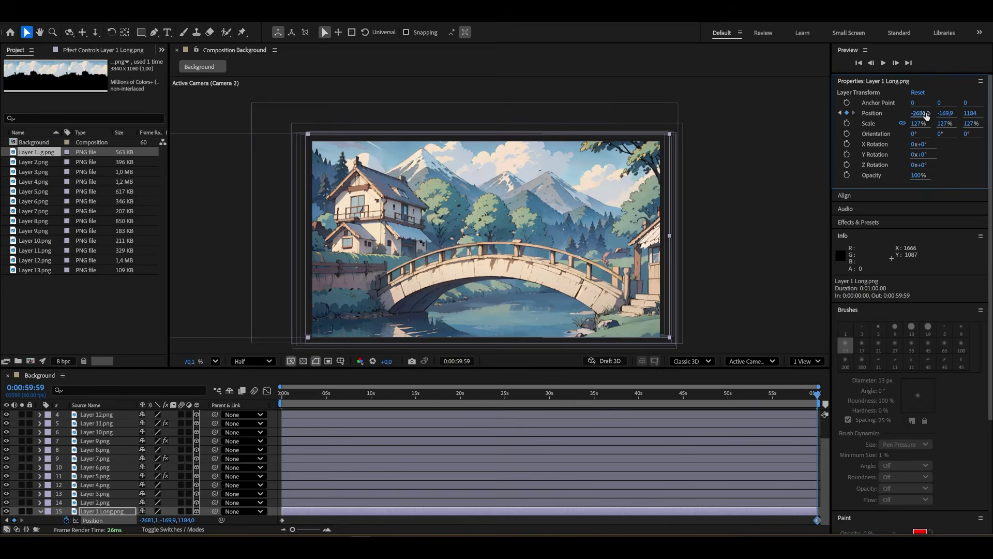
left_click_drag(822, 403, 154, 389)
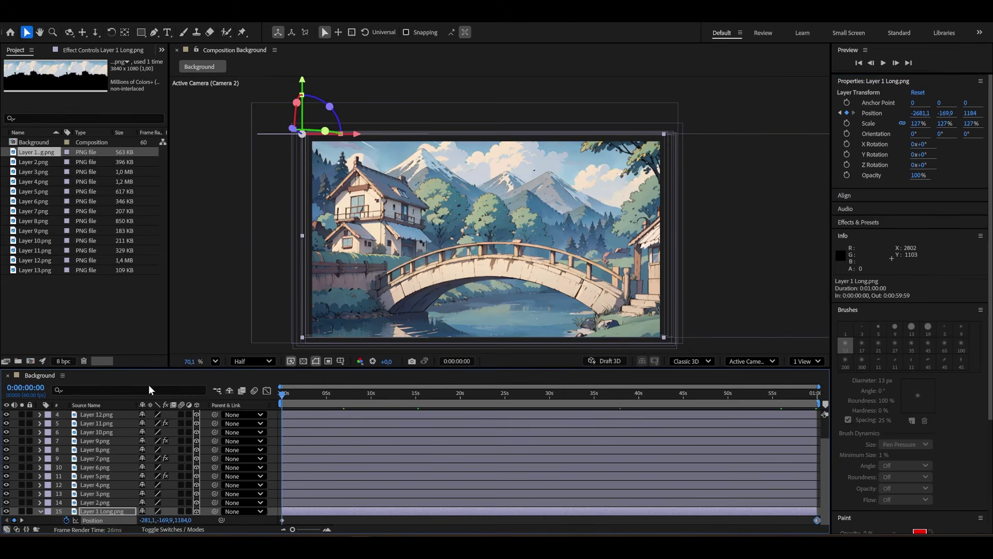
key("space")
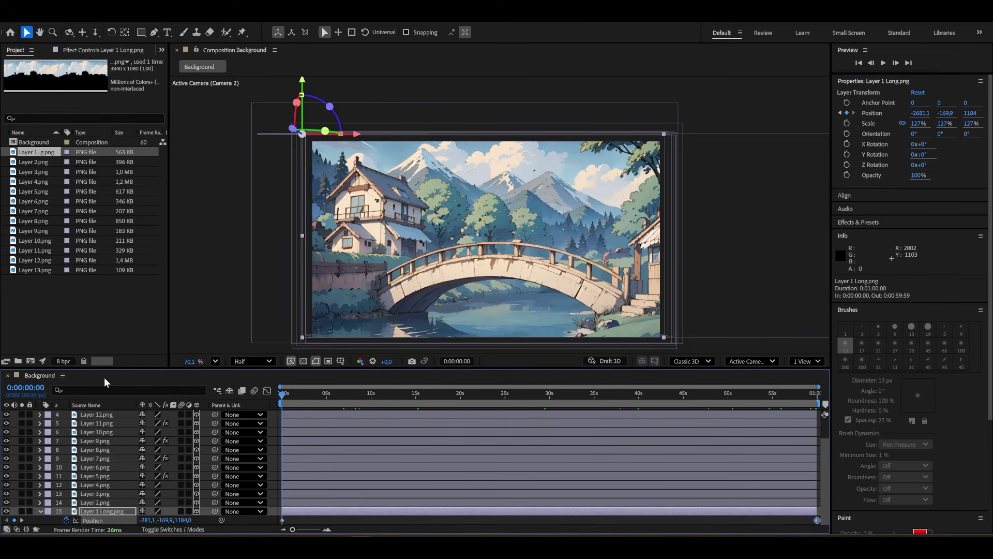